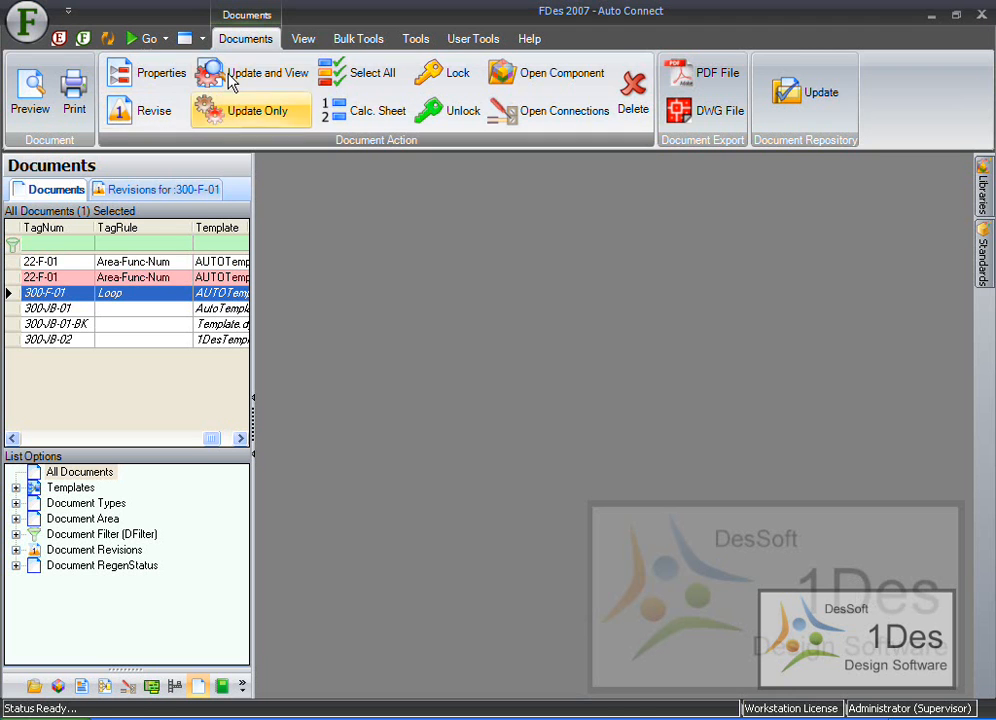
- Update and open the 300-F-01 document diagram
{"action": "left_click", "coordinate": [224, 70]}
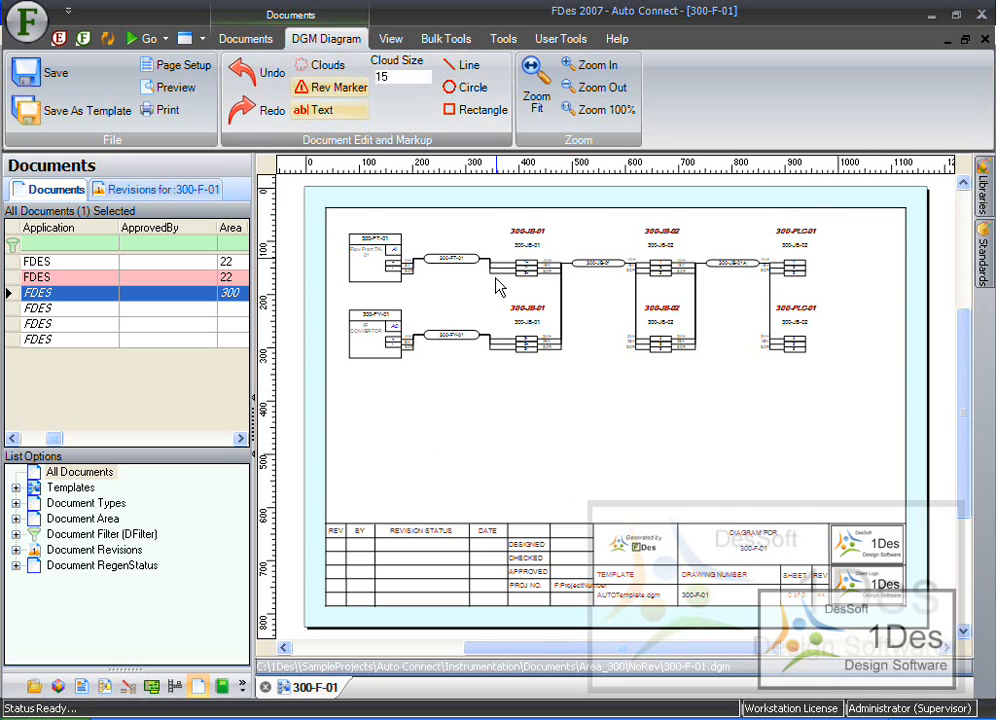
- Switch to the Templates module and create a new blank template
{"action": "left_click", "coordinate": [150, 38]}
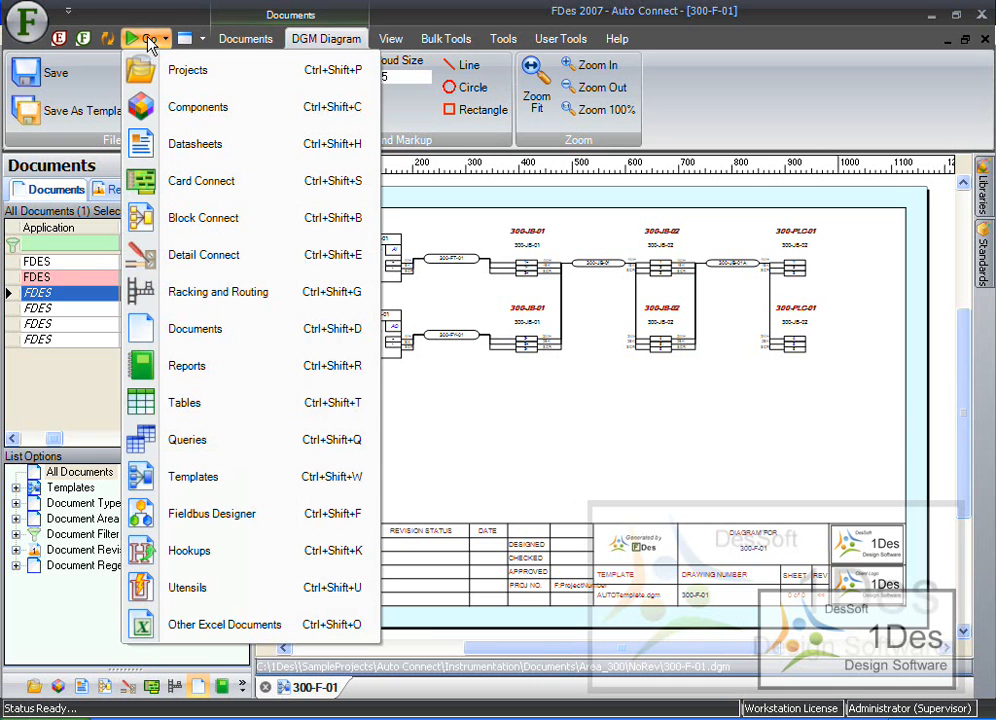
{"action": "left_click", "coordinate": [220, 480]}
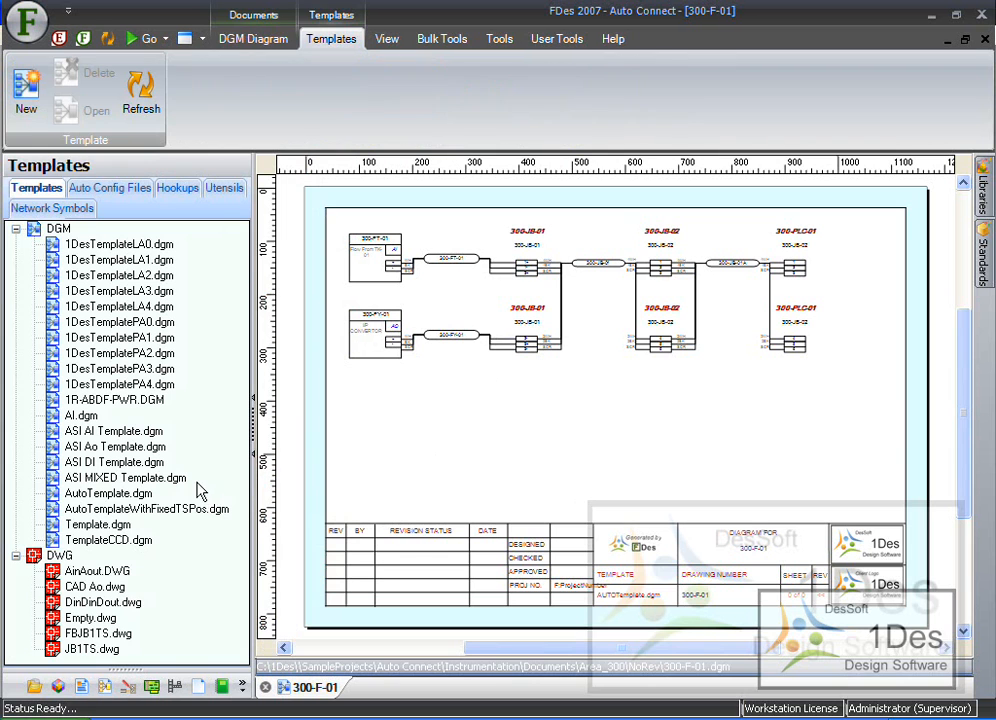
{"action": "left_click", "coordinate": [24, 104]}
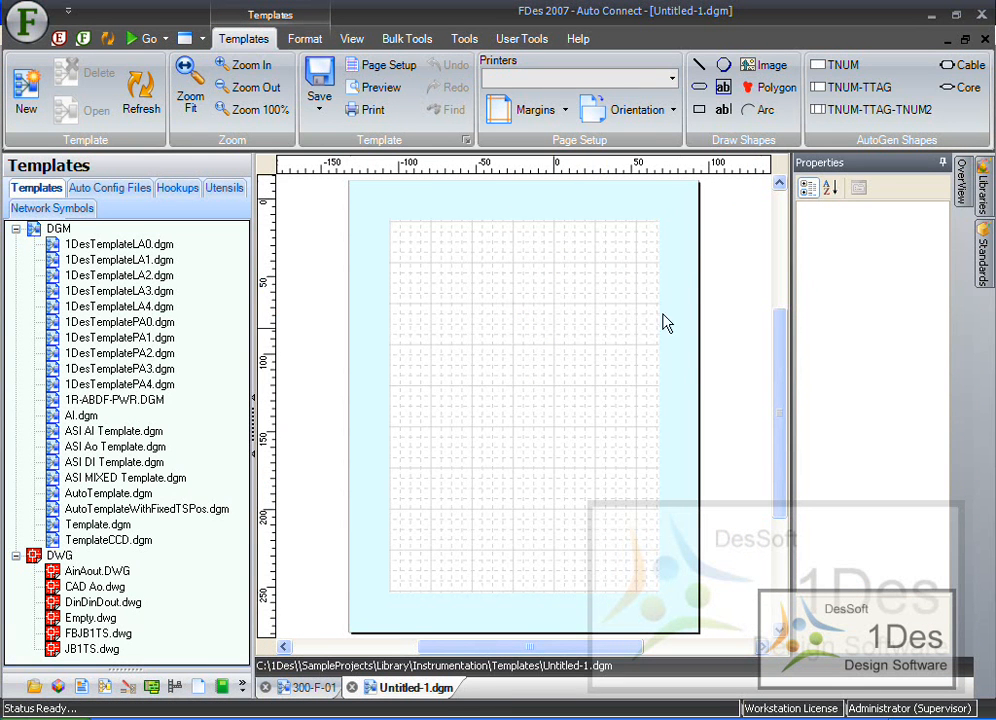
- Set the new template's page orientation to landscape
{"action": "left_click", "coordinate": [565, 110]}
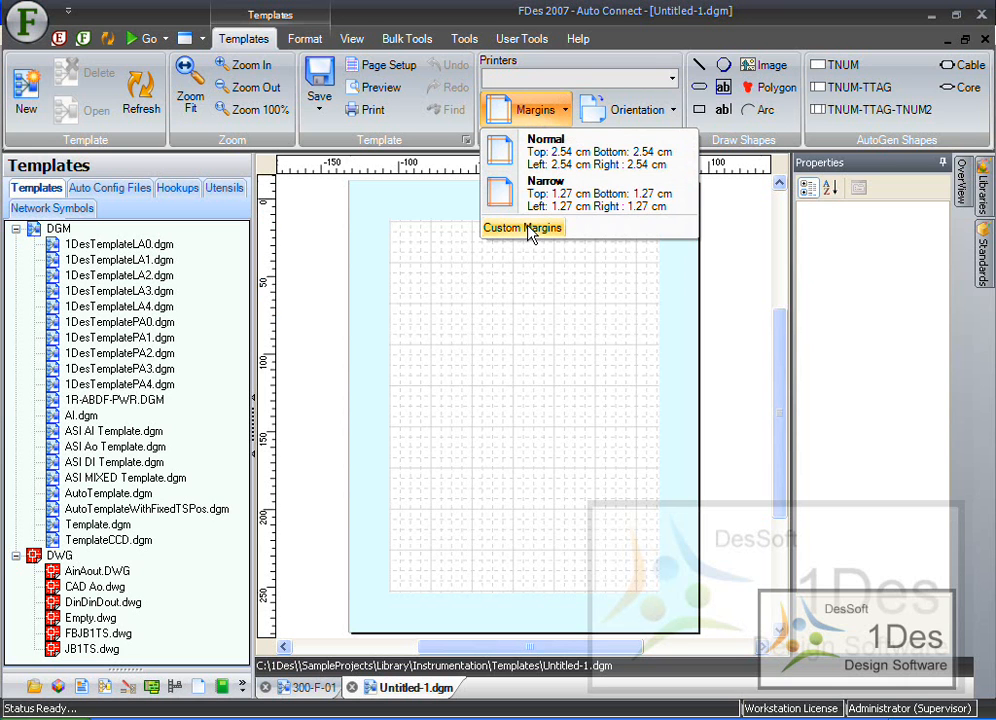
{"action": "left_click", "coordinate": [780, 396]}
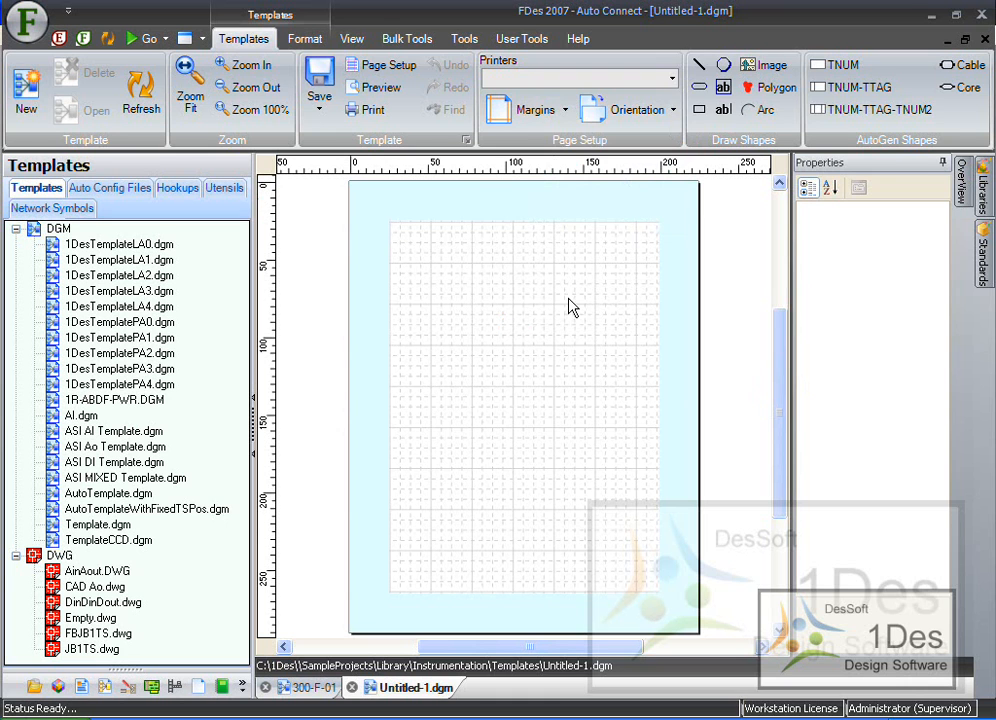
{"action": "left_click", "coordinate": [672, 110]}
{"action": "left_click", "coordinate": [662, 187]}
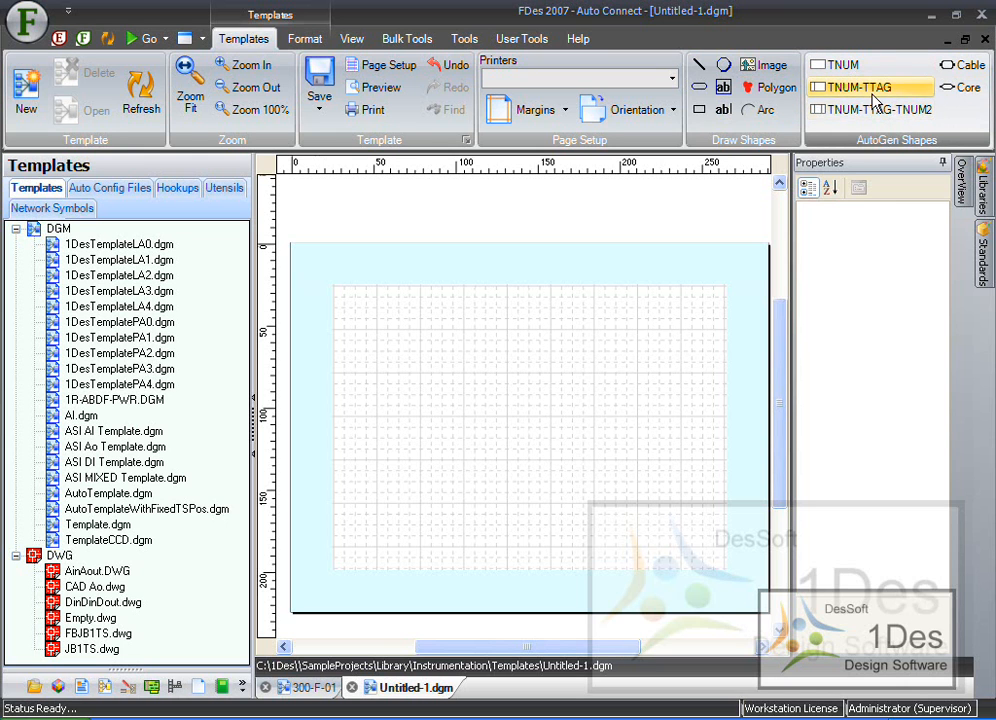
- Draw a rectangle on the template and resize it to about 132 wide by 99 high
{"action": "left_click", "coordinate": [699, 109]}
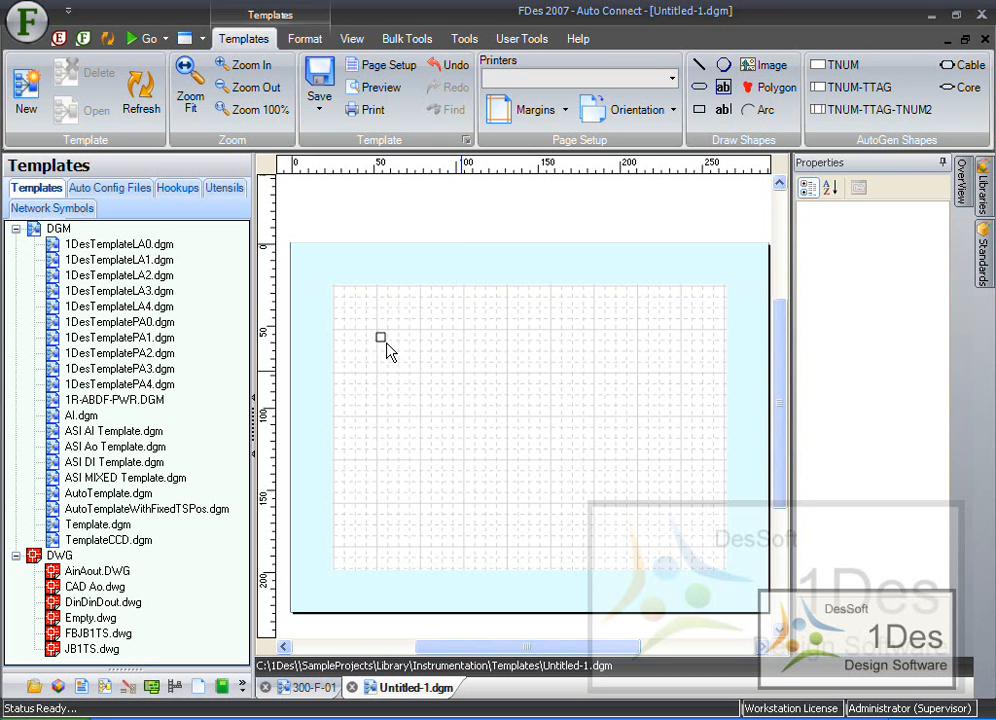
{"action": "scroll", "coordinate": [352, 340], "scroll_direction": "up", "scroll_amount": 2, "text": "ctrl"}
{"action": "scroll", "coordinate": [375, 333], "scroll_direction": "up", "scroll_amount": 4, "text": "ctrl"}
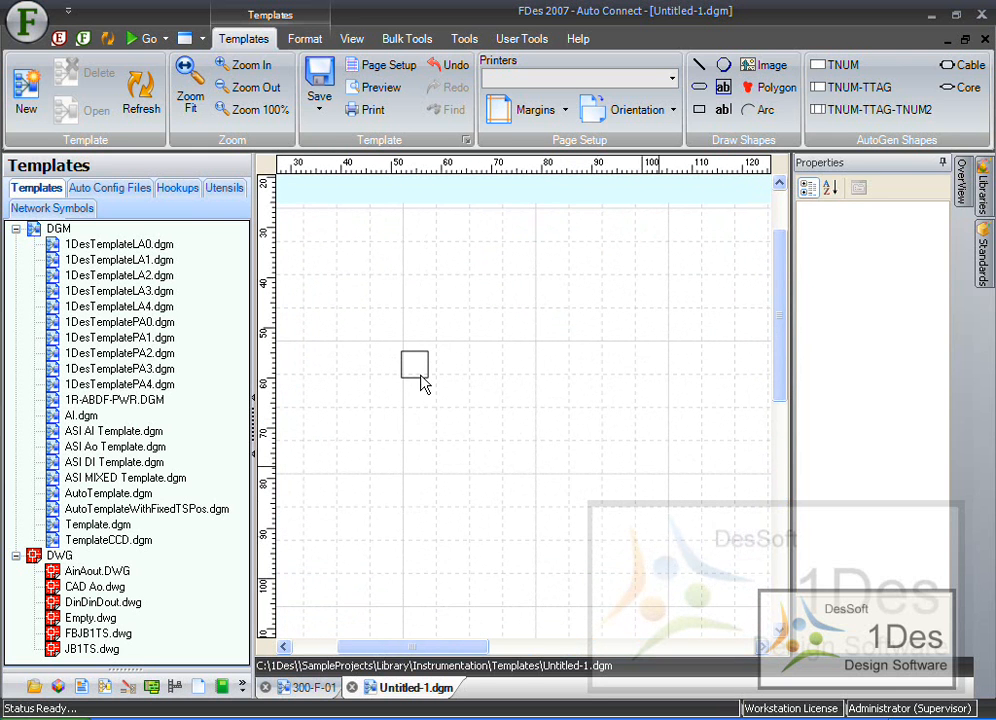
{"action": "left_click", "coordinate": [430, 386]}
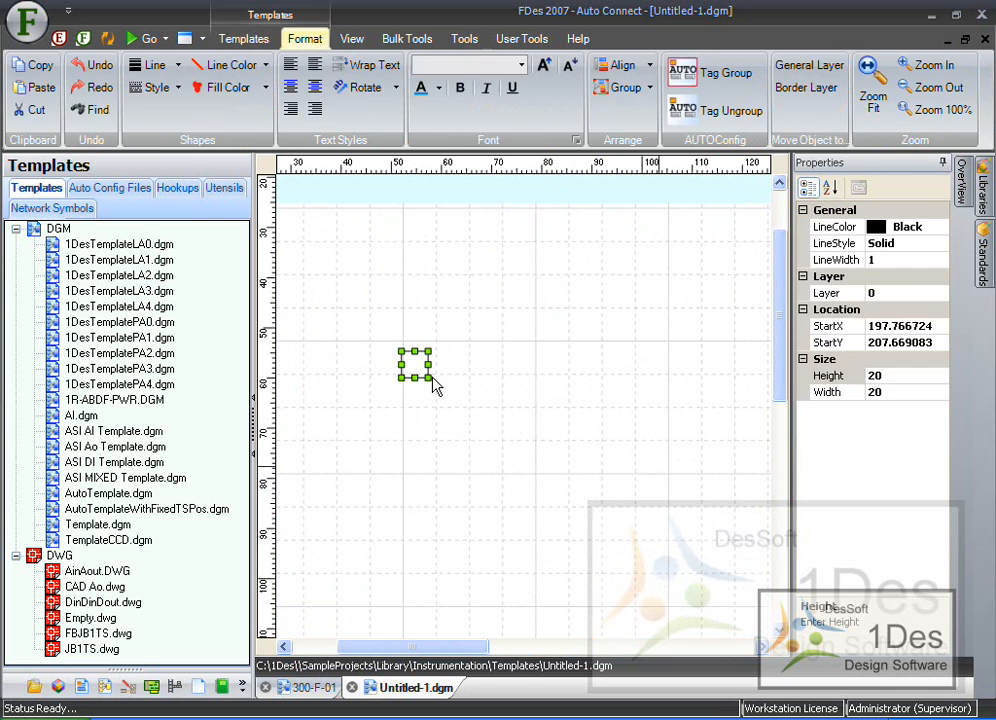
{"action": "left_click_drag", "start_coordinate": [428, 375], "coordinate": [580, 474]}
{"action": "left_click_drag", "start_coordinate": [491, 350], "coordinate": [493, 343]}
{"action": "left_click_drag", "start_coordinate": [402, 407], "coordinate": [405, 405]}
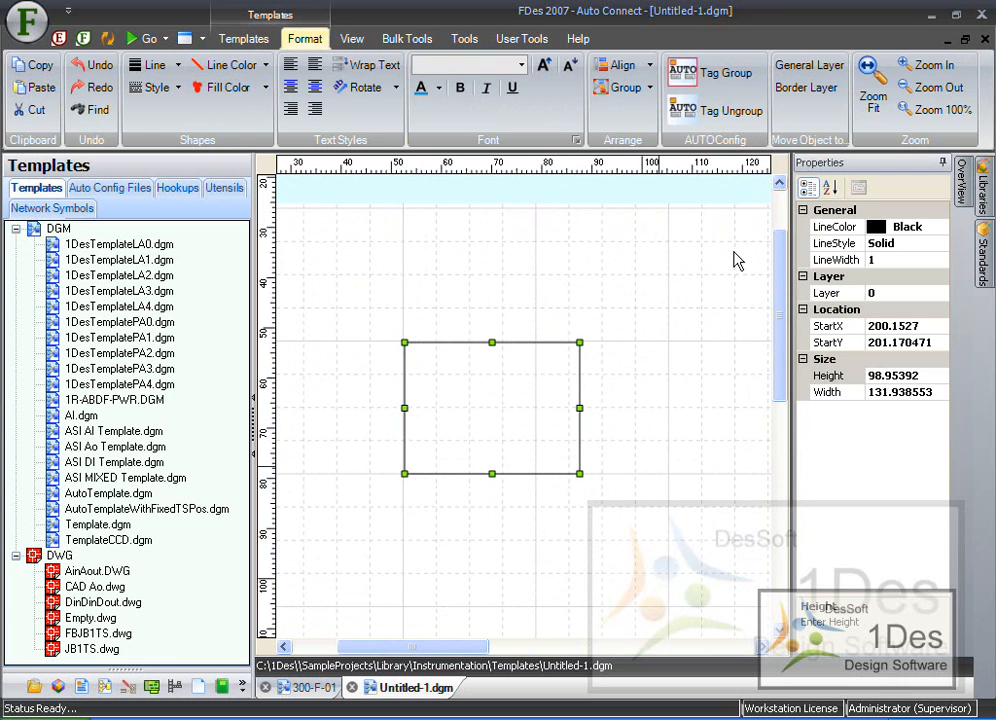
{"action": "left_click", "coordinate": [640, 347]}
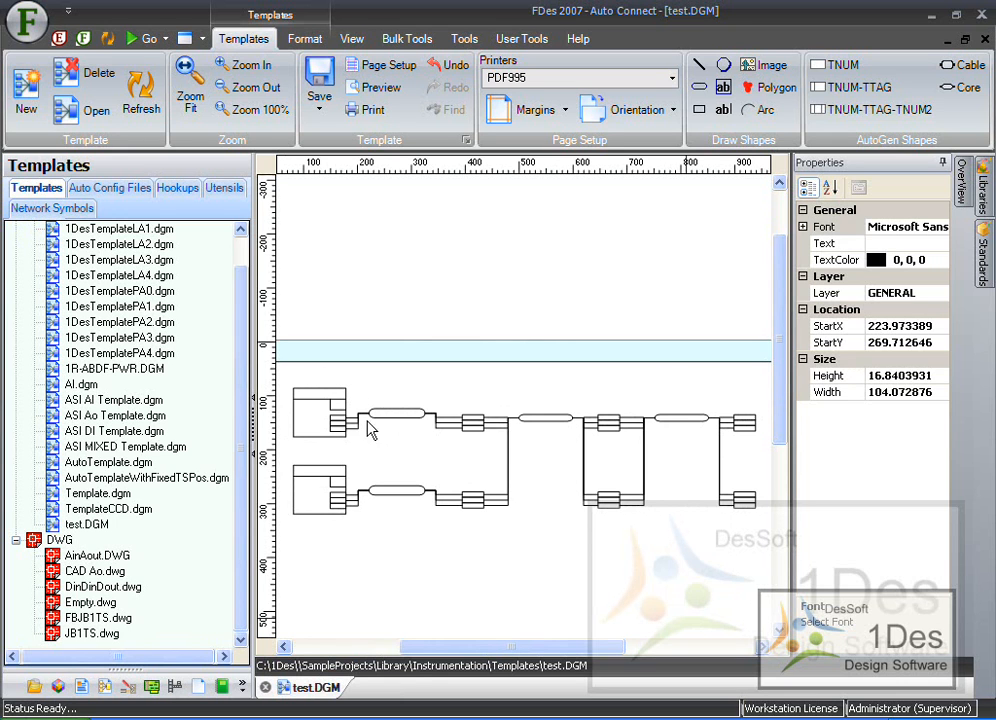
- In test.DGM, add a text label "&1,TagNum" in the upper-left instrument box's header and nudge it into place
{"action": "left_click", "coordinate": [513, 398]}
{"action": "scroll", "coordinate": [283, 410], "scroll_direction": "up", "scroll_amount": 3, "text": "ctrl"}
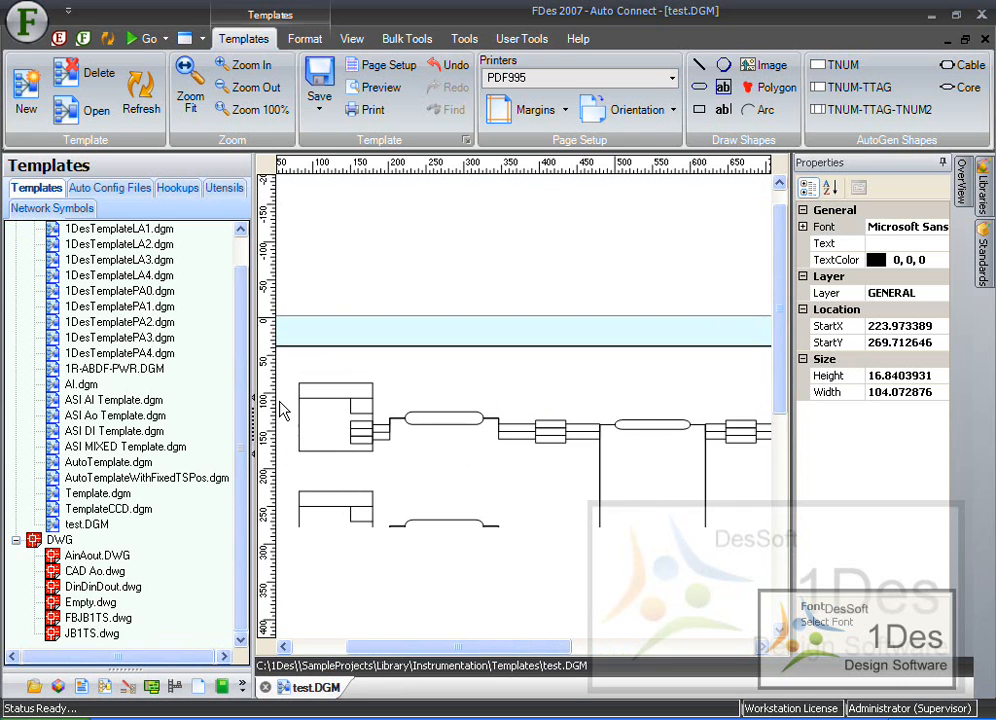
{"action": "scroll", "coordinate": [283, 410], "scroll_direction": "up", "scroll_amount": 3, "text": "ctrl"}
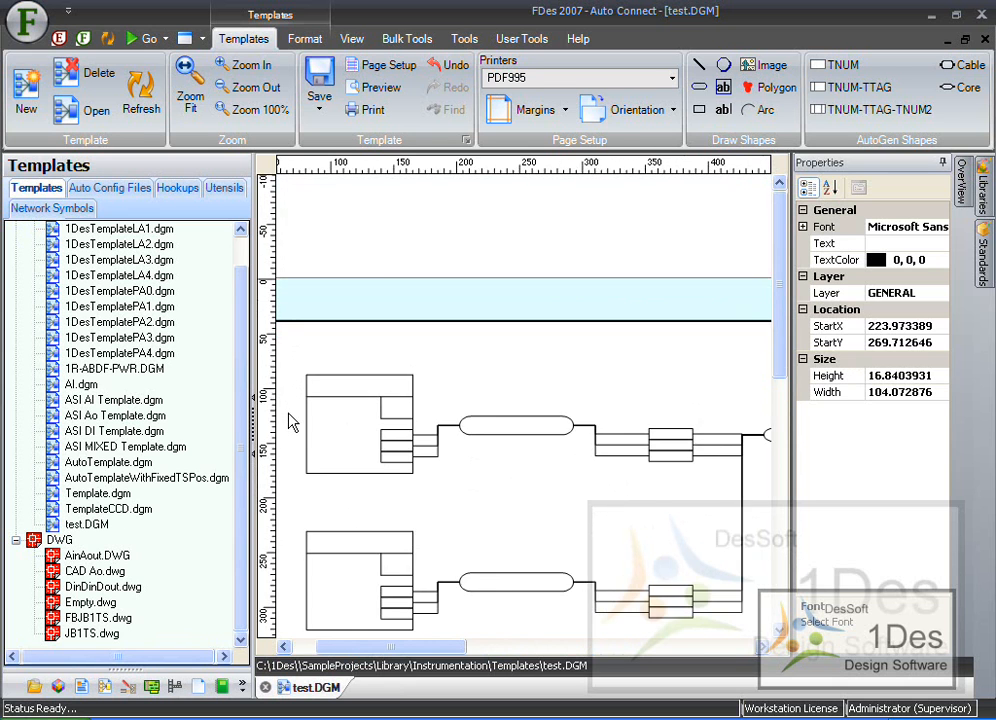
{"action": "scroll", "coordinate": [288, 425], "scroll_direction": "up", "scroll_amount": 3, "text": "ctrl"}
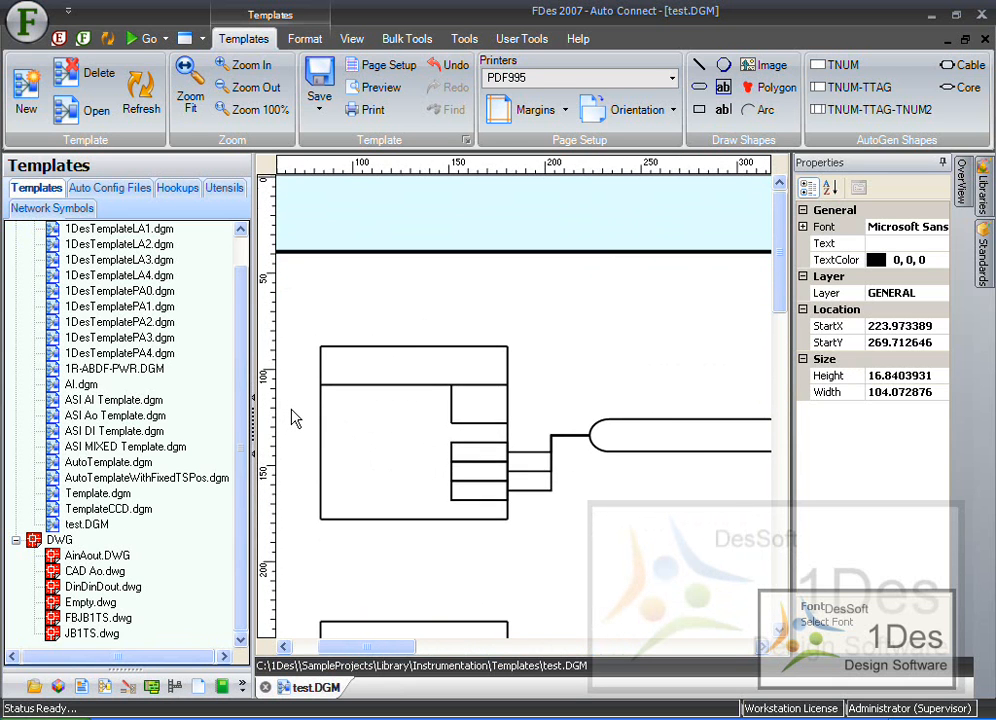
{"action": "scroll", "coordinate": [296, 418], "scroll_direction": "up", "scroll_amount": 3, "text": "ctrl"}
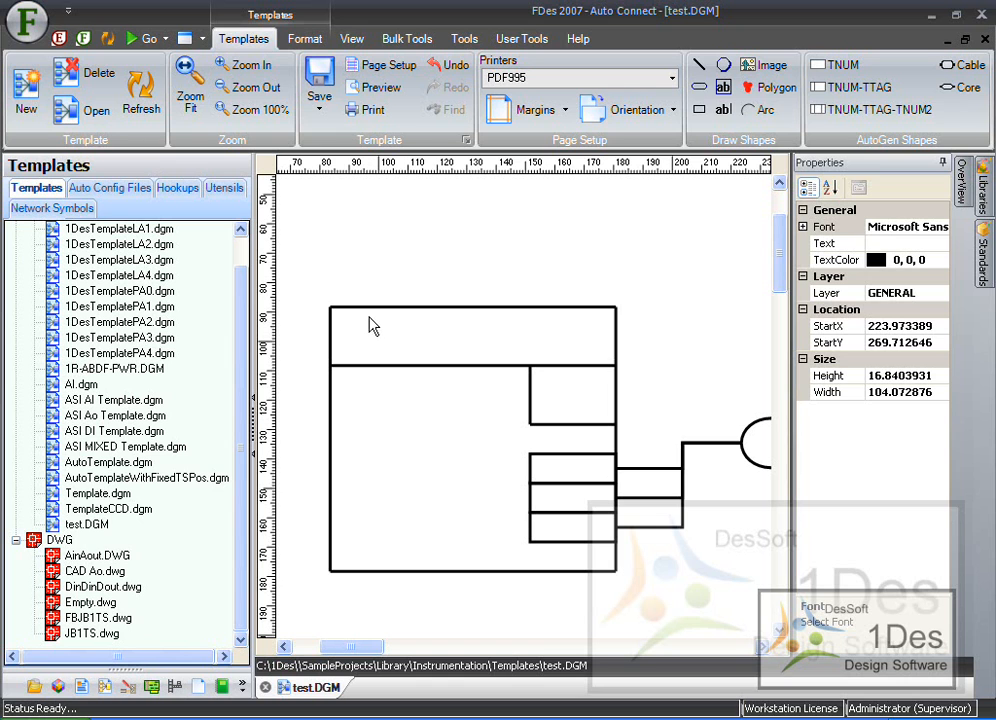
{"action": "left_click", "coordinate": [723, 112]}
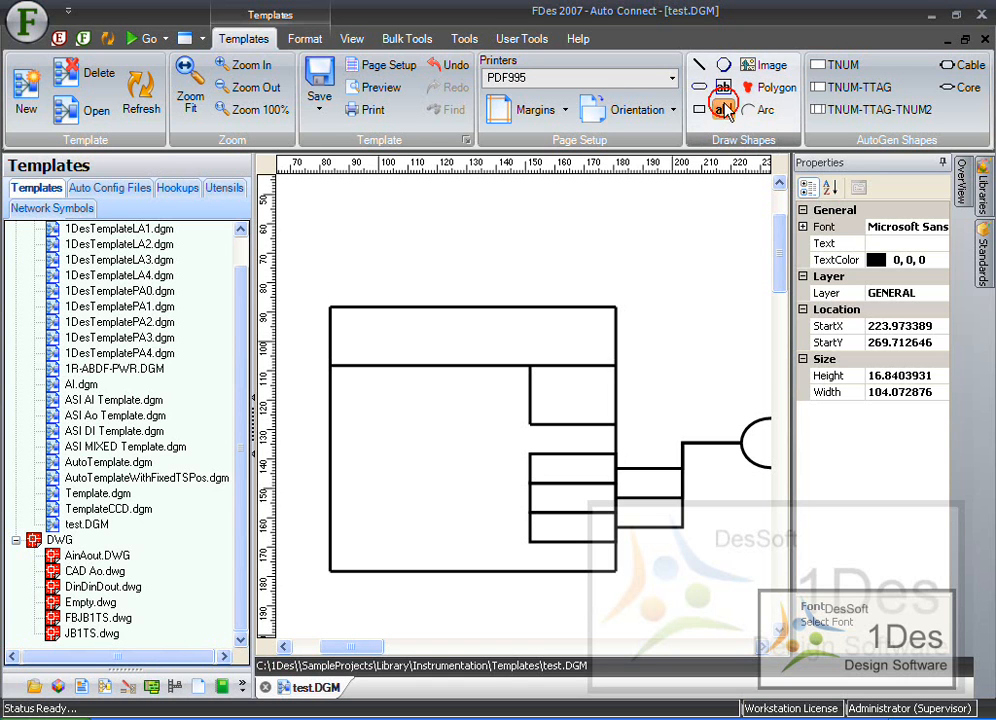
{"action": "left_click", "coordinate": [432, 343]}
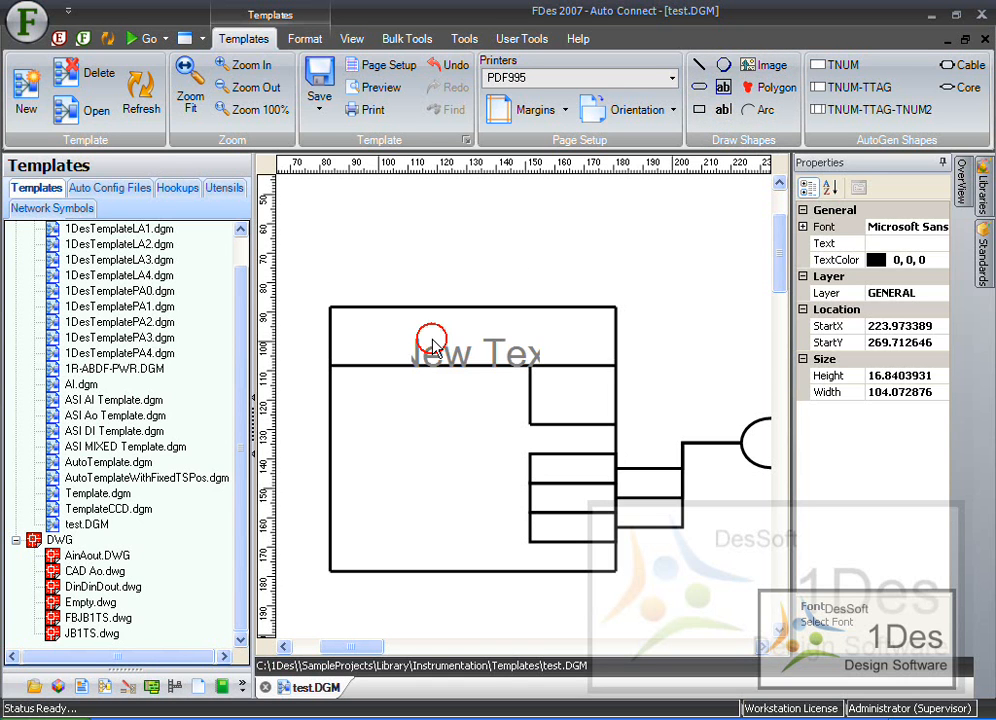
{"action": "double_click", "coordinate": [484, 350]}
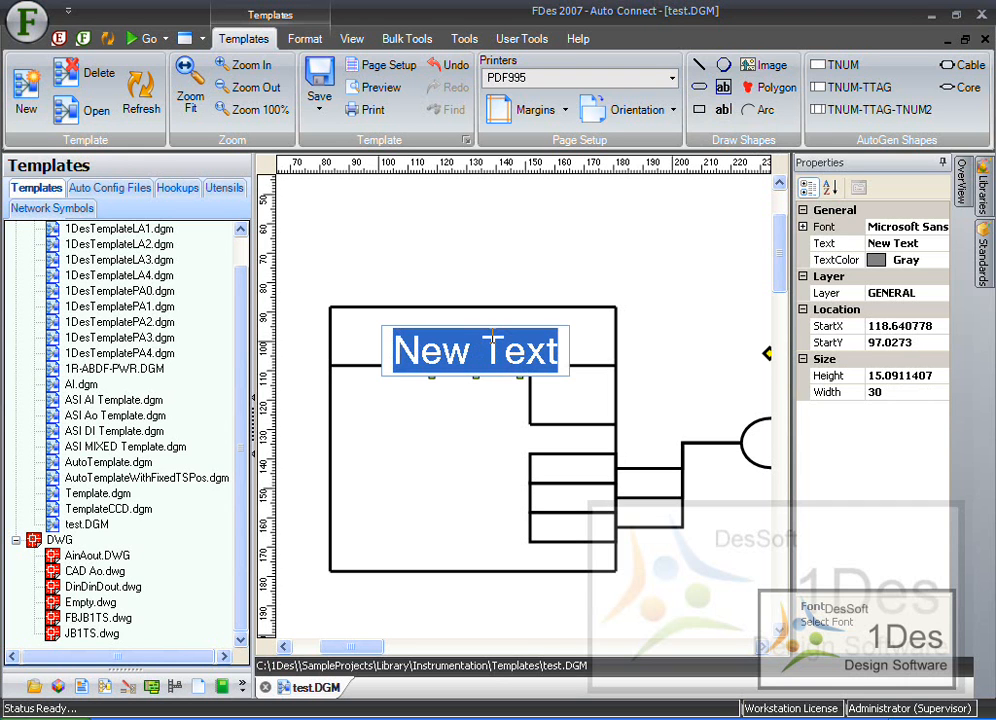
{"action": "type", "text": "&"}
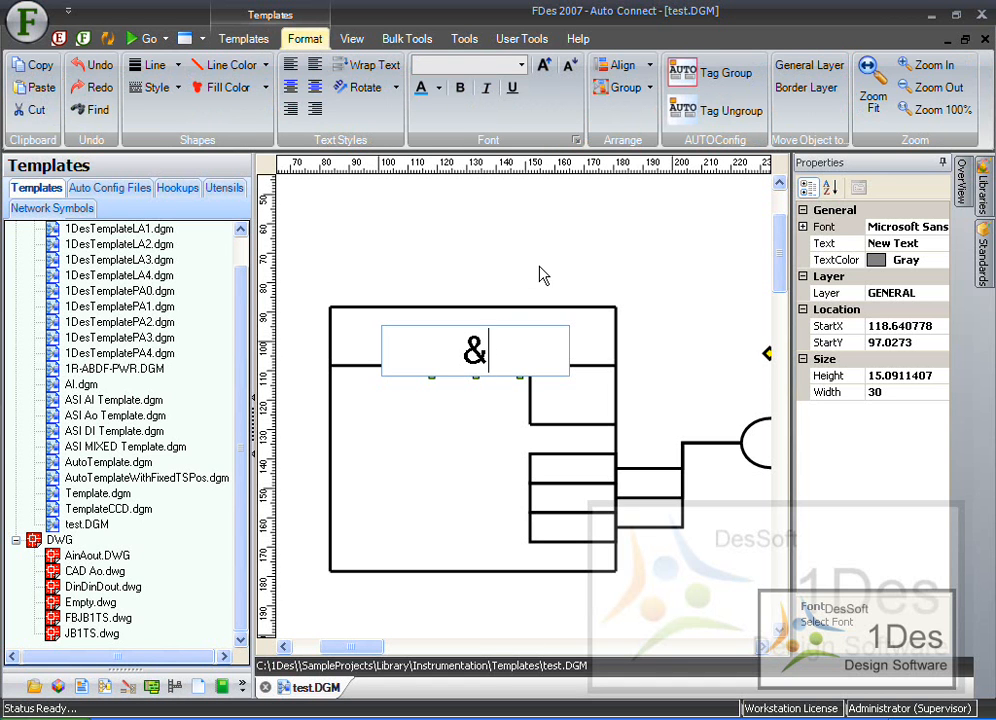
{"action": "type", "text": "1,T"}
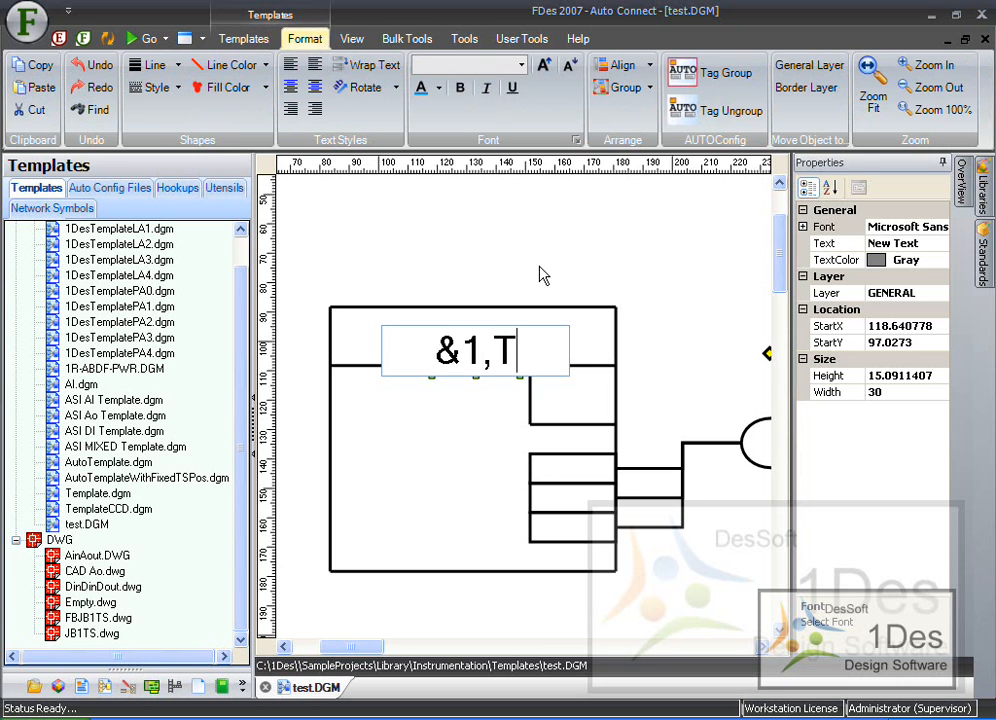
{"action": "type", "text": "agNum"}
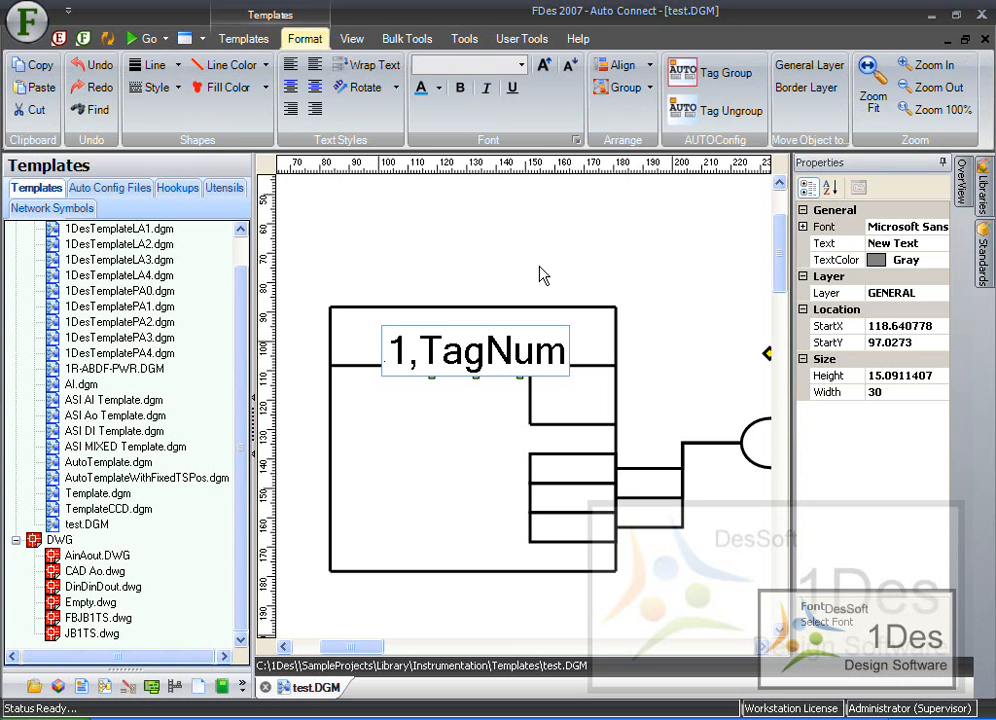
{"action": "key", "text": "Return"}
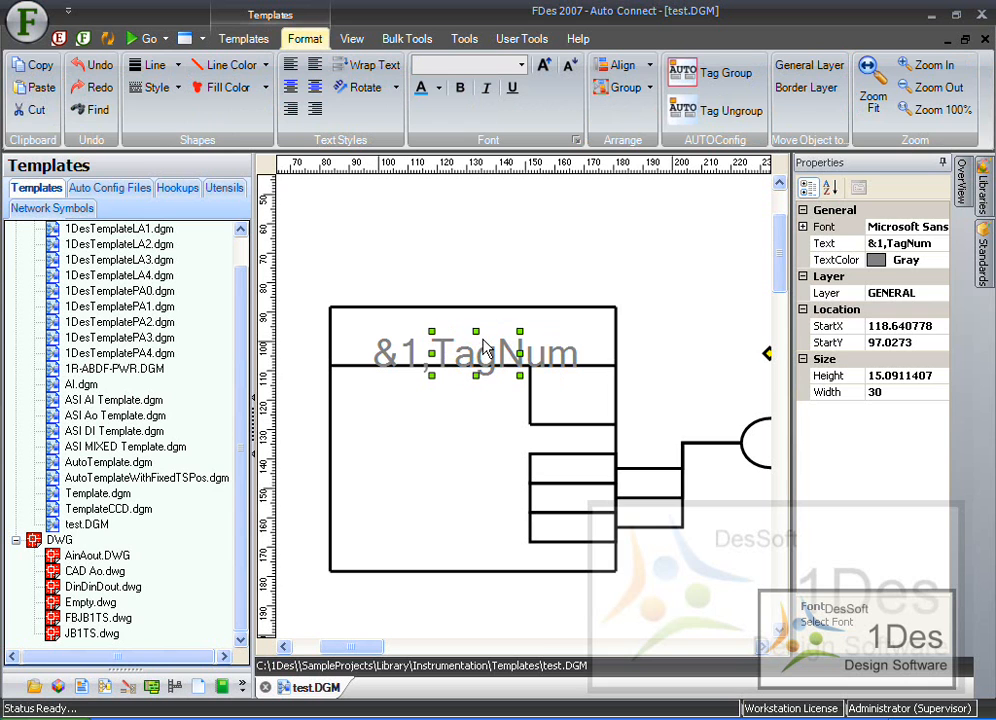
{"action": "left_click_drag", "start_coordinate": [512, 367], "coordinate": [517, 352]}
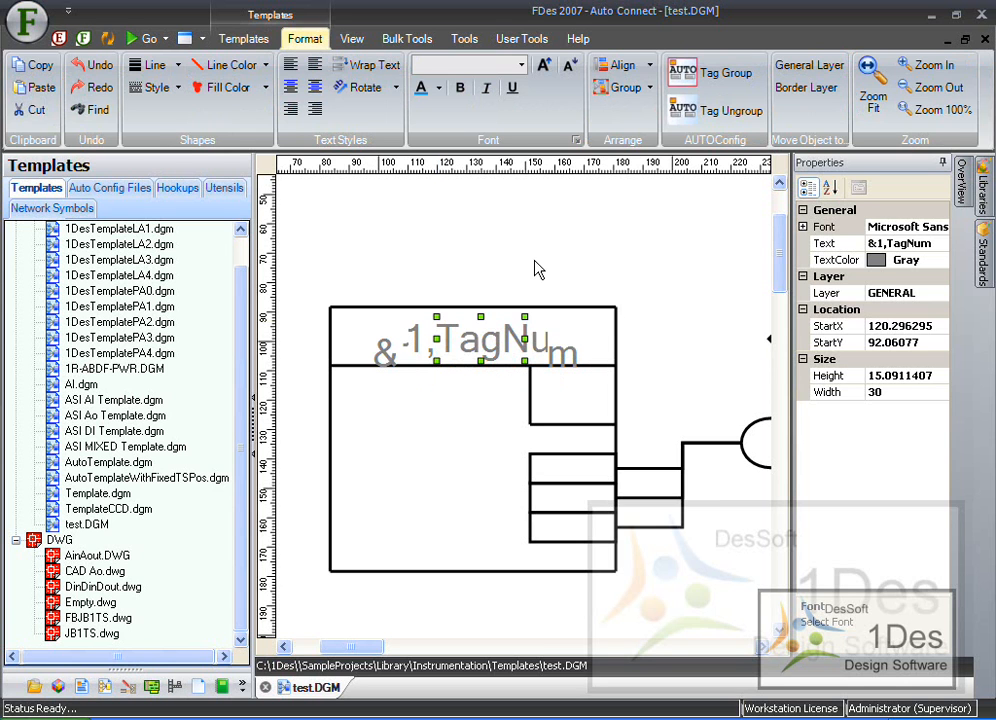
{"action": "left_click", "coordinate": [460, 247]}
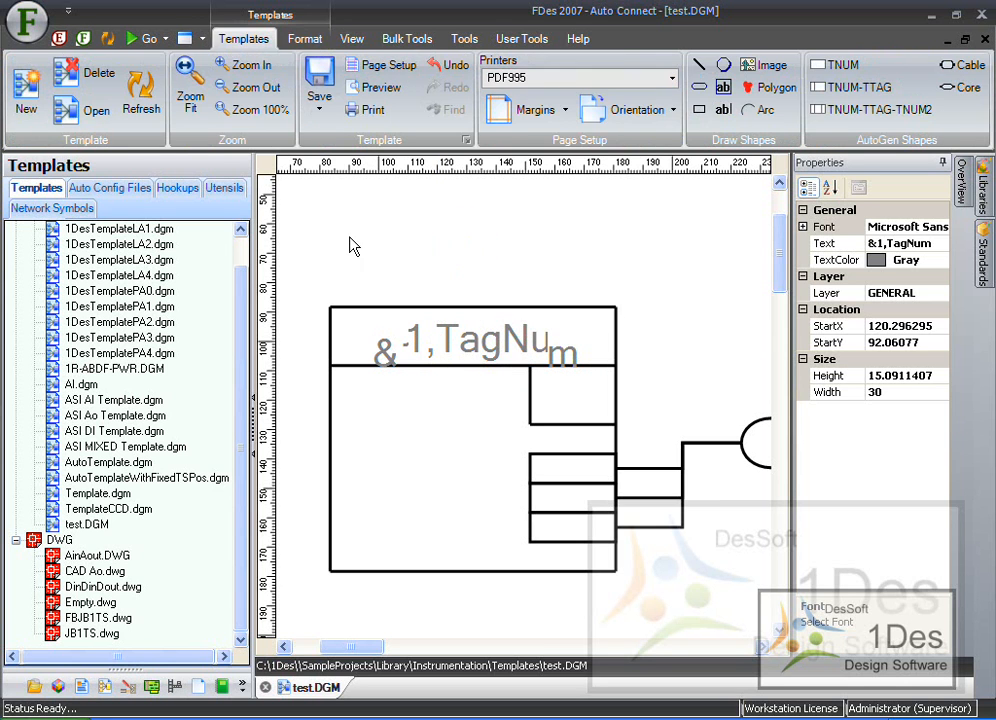
- Copy the "&1,TagNum" label into the header of the lower instrument box
{"action": "scroll", "coordinate": [351, 249], "scroll_direction": "down", "scroll_amount": 1}
{"action": "scroll", "coordinate": [300, 385], "scroll_direction": "down", "scroll_amount": 3}
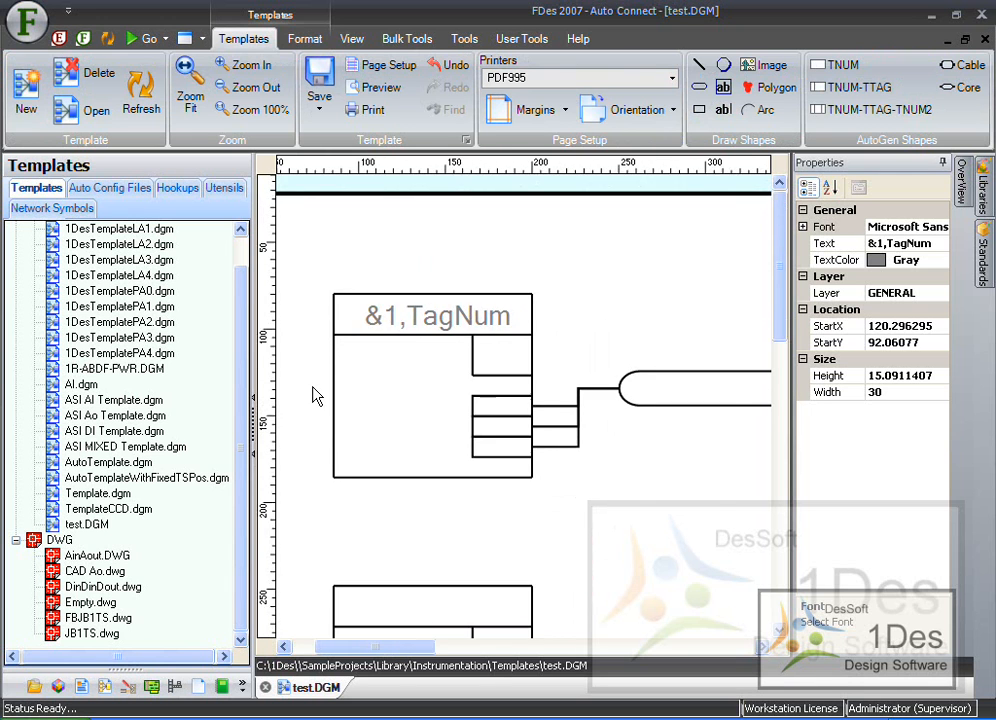
{"action": "scroll", "coordinate": [316, 393], "scroll_direction": "down", "scroll_amount": 3}
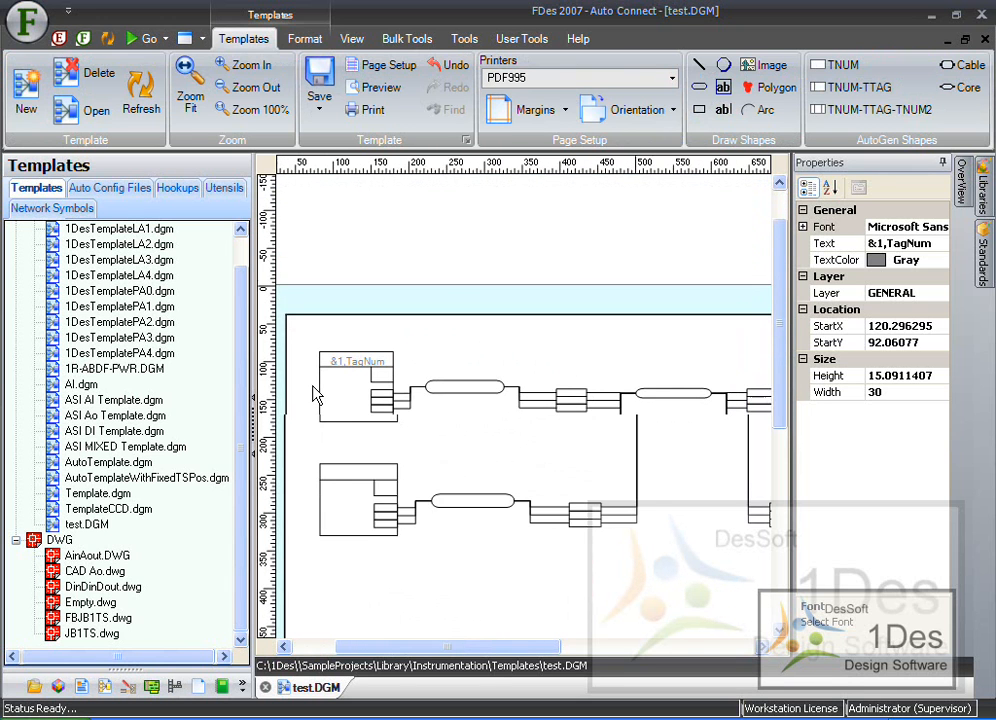
{"action": "scroll", "coordinate": [316, 390], "scroll_direction": "down", "scroll_amount": 3}
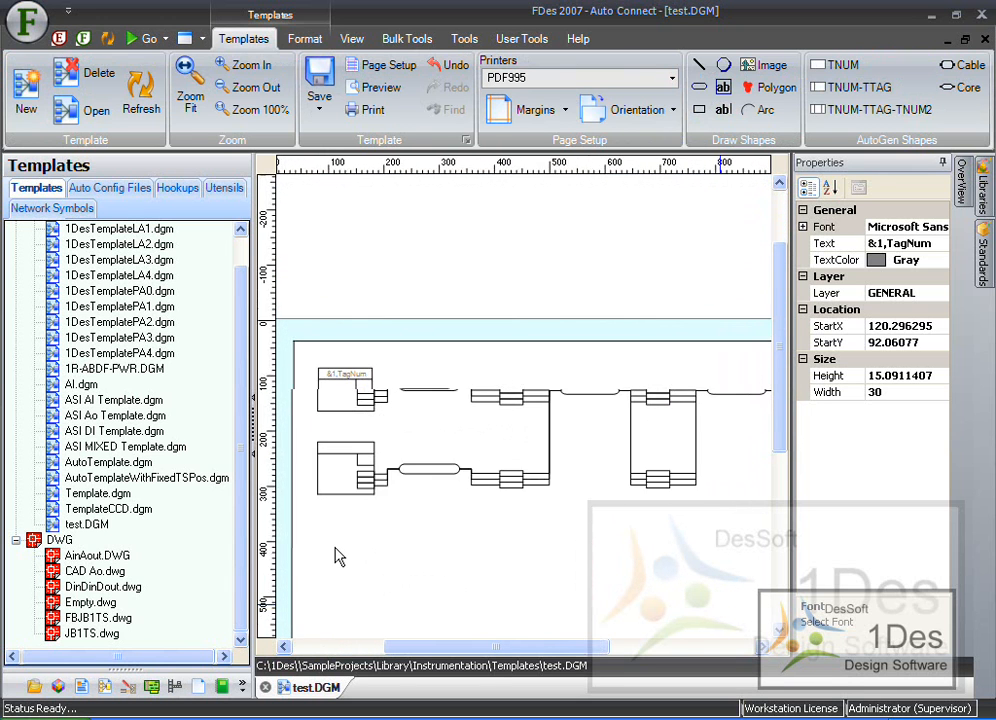
{"action": "scroll", "coordinate": [338, 557], "scroll_direction": "up", "scroll_amount": 3}
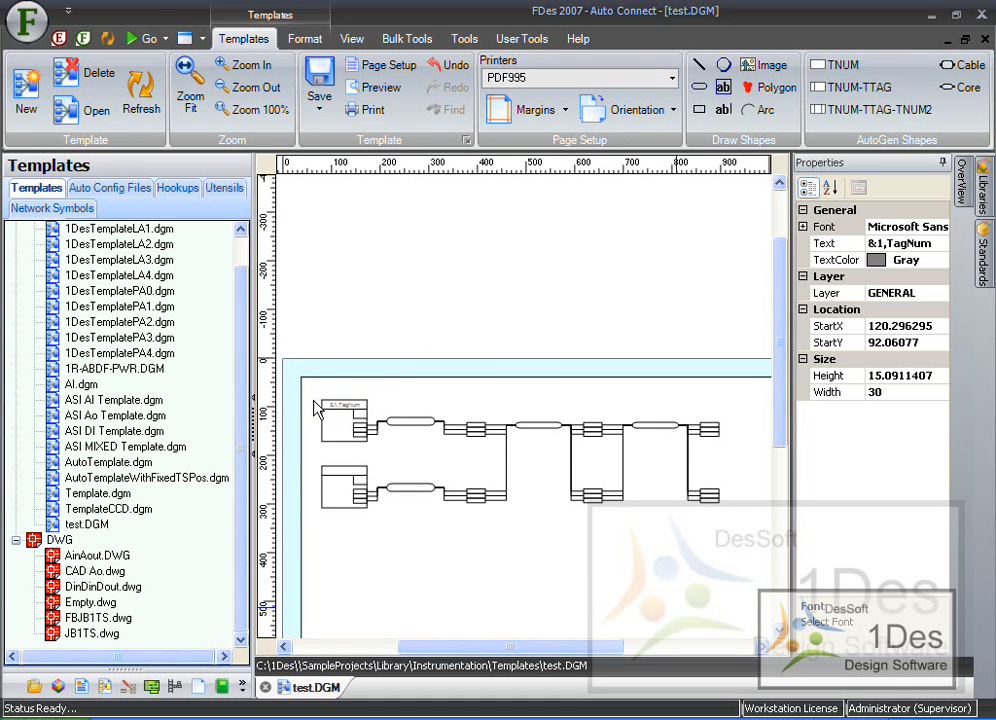
{"action": "scroll", "coordinate": [322, 407], "scroll_direction": "up", "scroll_amount": 2}
{"action": "scroll", "coordinate": [322, 407], "scroll_direction": "up", "scroll_amount": 3}
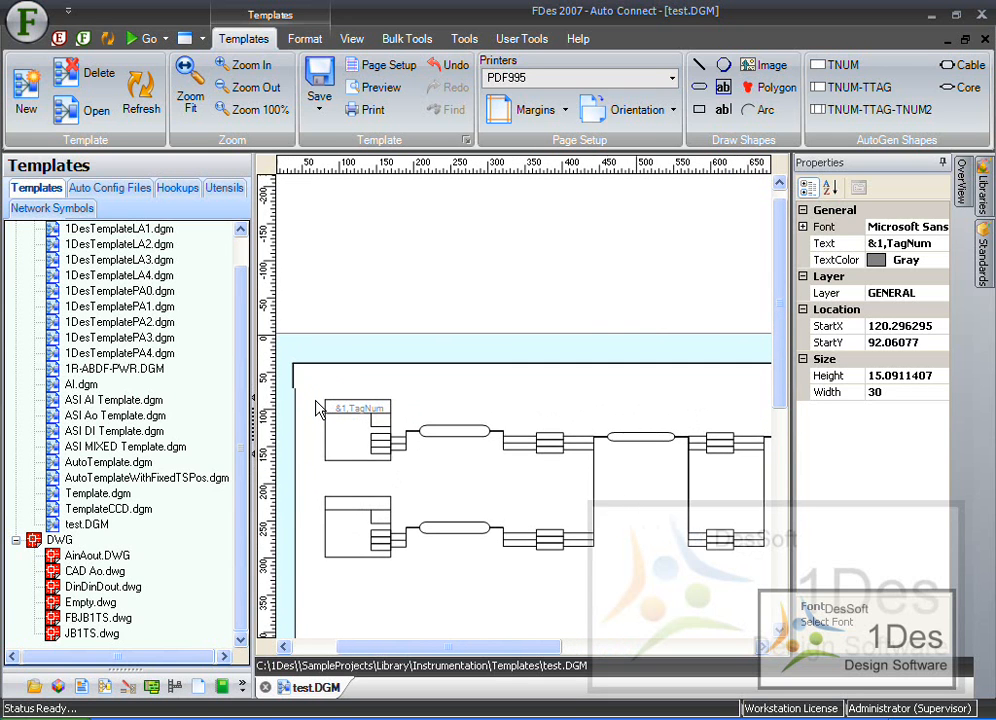
{"action": "left_click", "coordinate": [422, 390]}
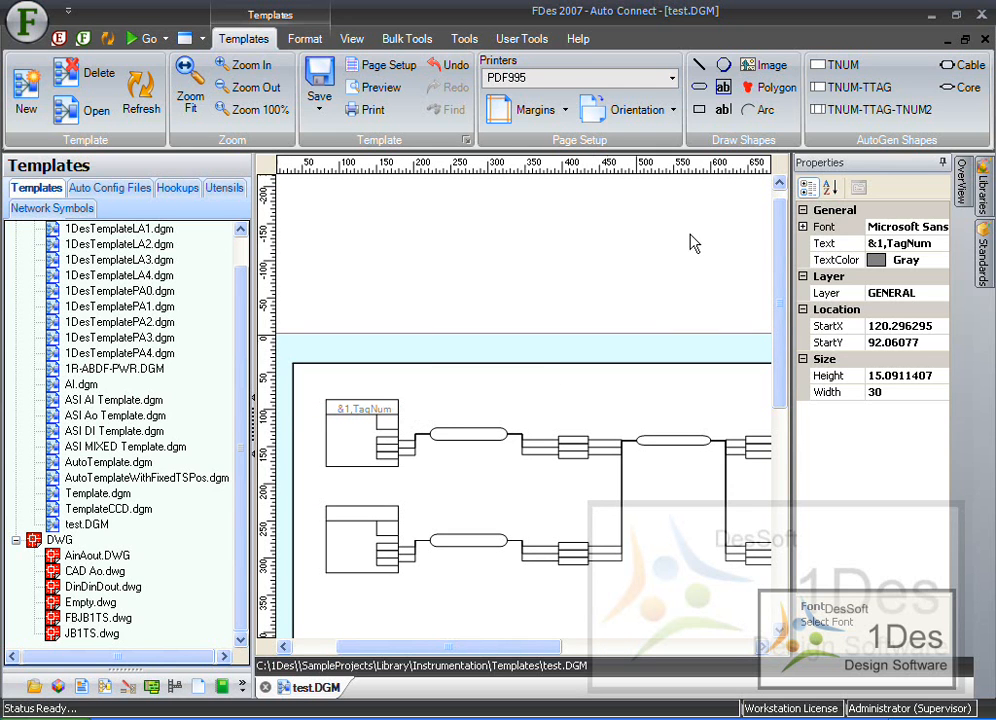
{"action": "left_click", "coordinate": [369, 413]}
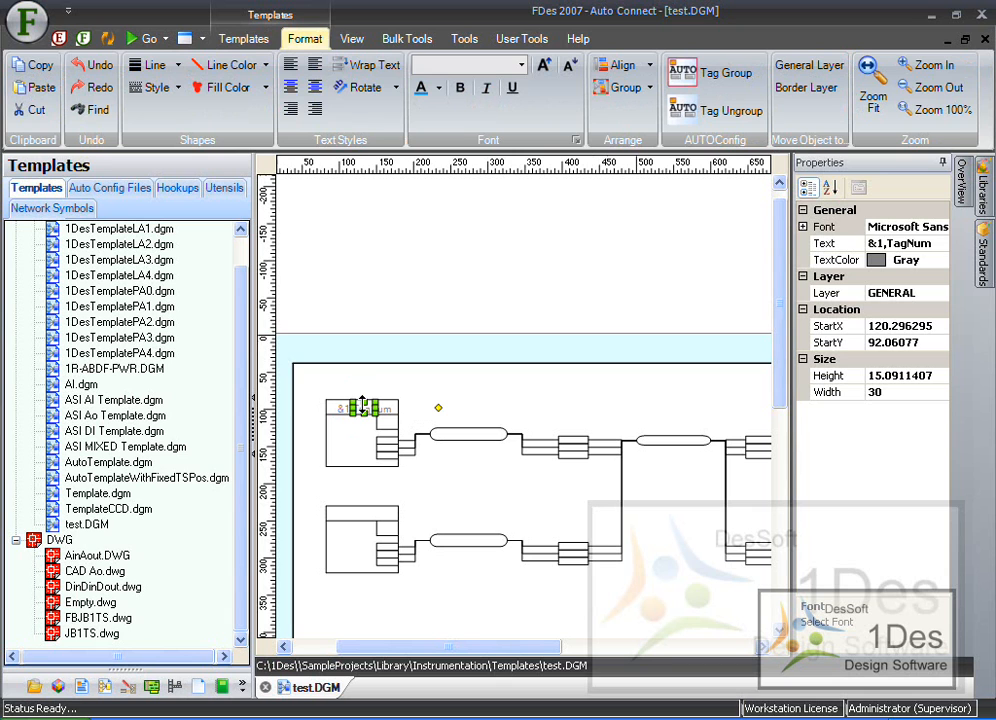
{"action": "left_click_drag", "start_coordinate": [362, 414], "coordinate": [362, 516], "text": "ctrl"}
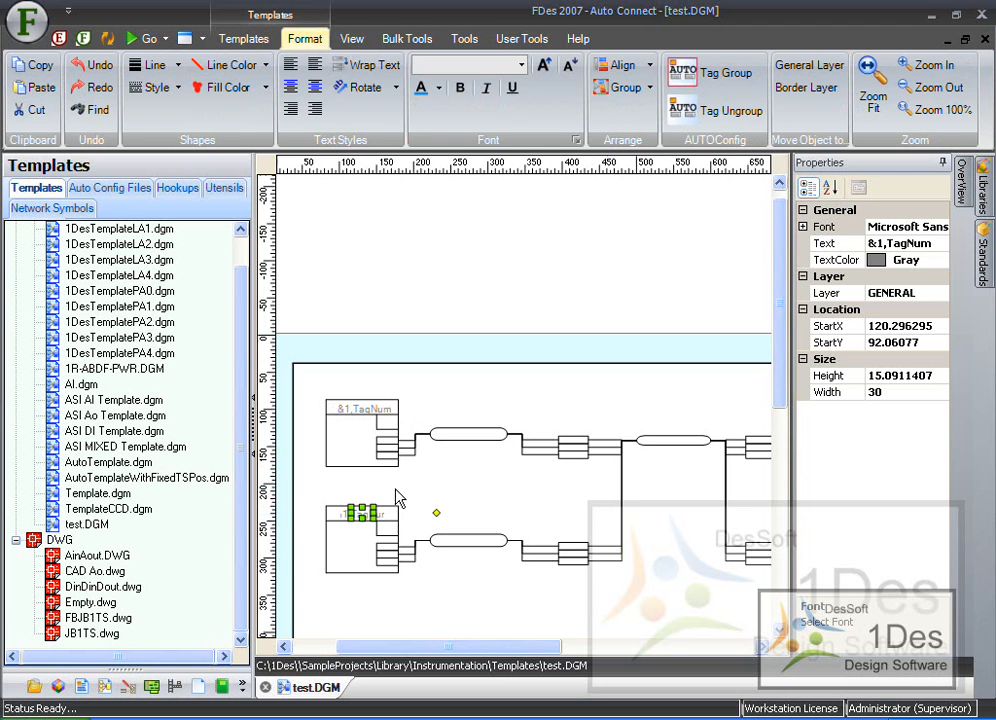
{"action": "left_click", "coordinate": [422, 511]}
- Change the lower instrument box's header label to "&2,TagNum"
{"action": "scroll", "coordinate": [314, 505], "scroll_direction": "up", "scroll_amount": 8}
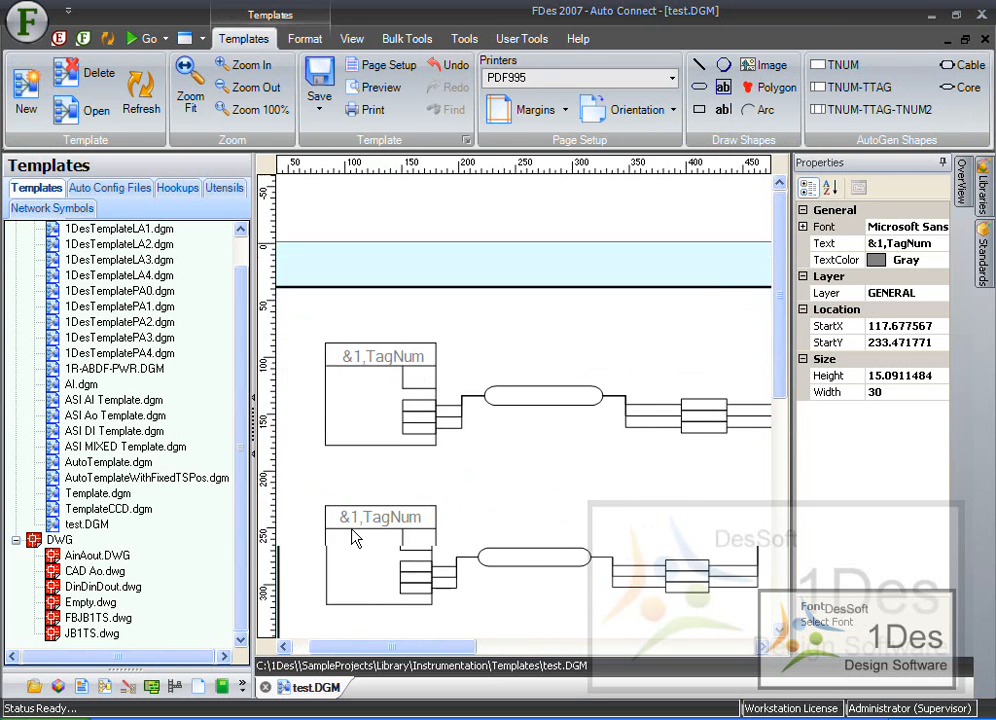
{"action": "scroll", "coordinate": [355, 538], "scroll_direction": "up", "scroll_amount": 6}
{"action": "double_click", "coordinate": [408, 508]}
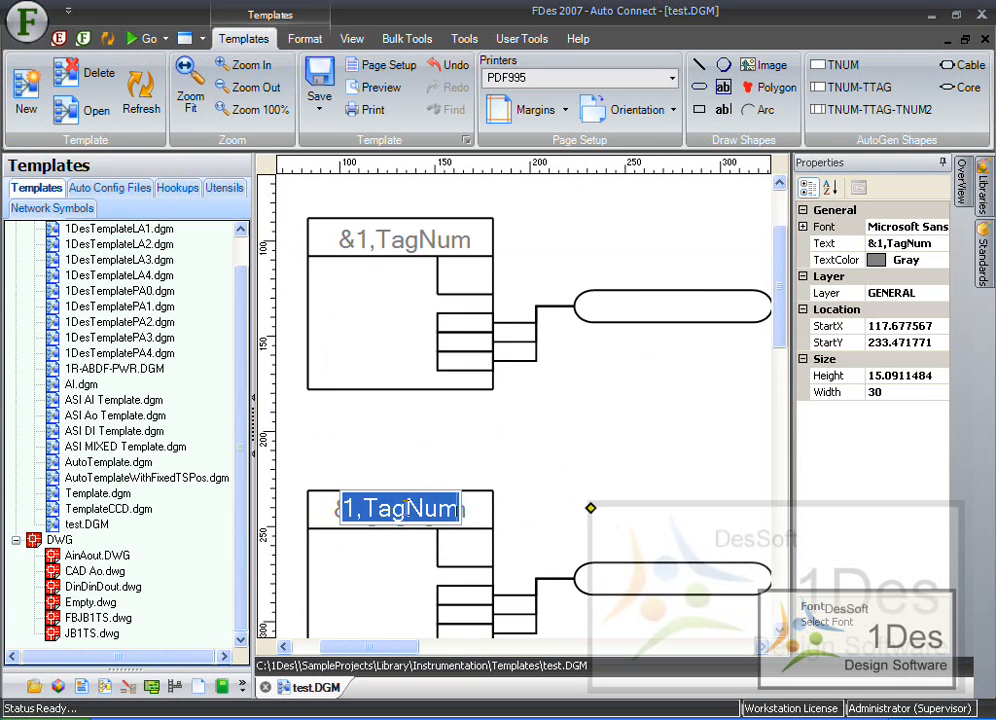
{"action": "left_click", "coordinate": [381, 509]}
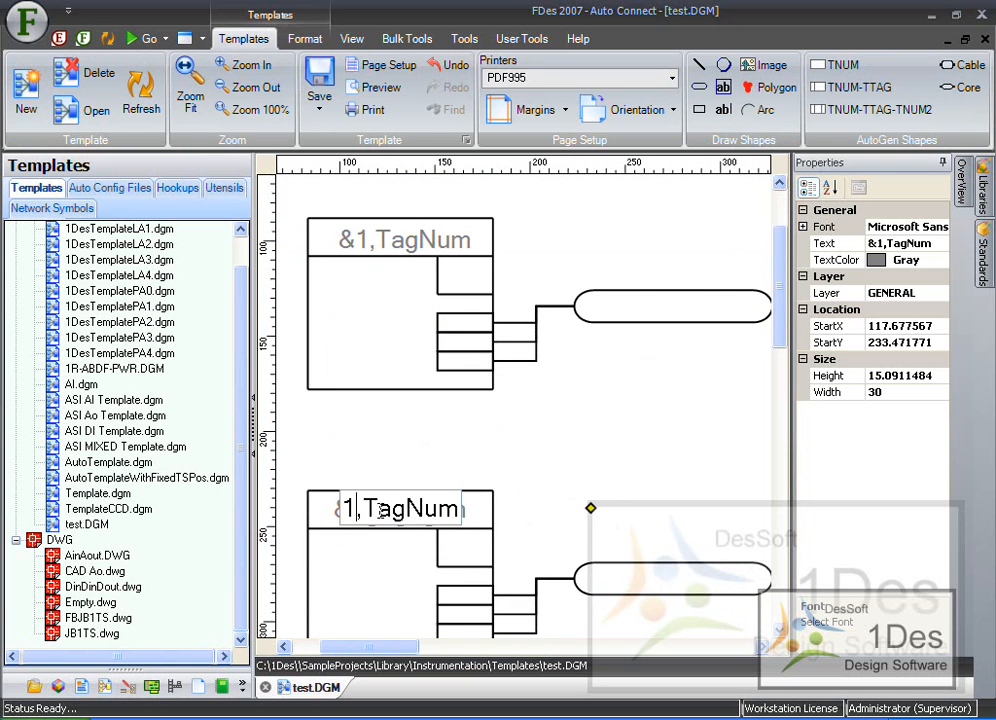
{"action": "key", "text": "BackSpace"}
{"action": "type", "text": "2"}
{"action": "key", "text": "Return"}
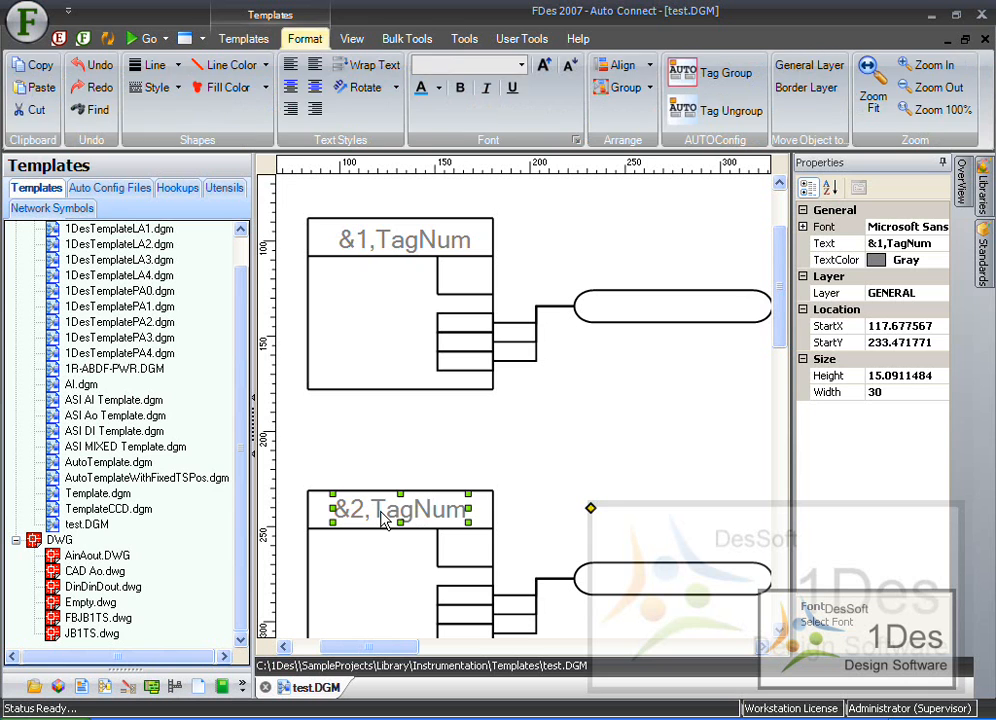
{"action": "left_click", "coordinate": [440, 443]}
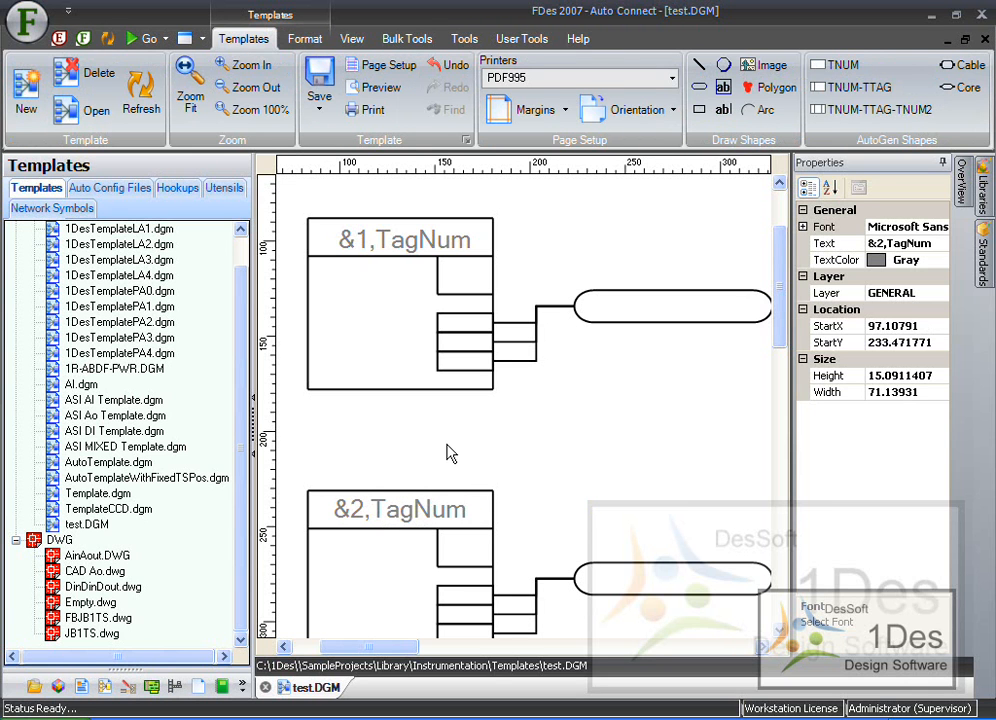
- Open the Document Tokens Editor to review the available token expressions, then close it
{"action": "scroll", "coordinate": [318, 457], "scroll_direction": "down", "scroll_amount": 3}
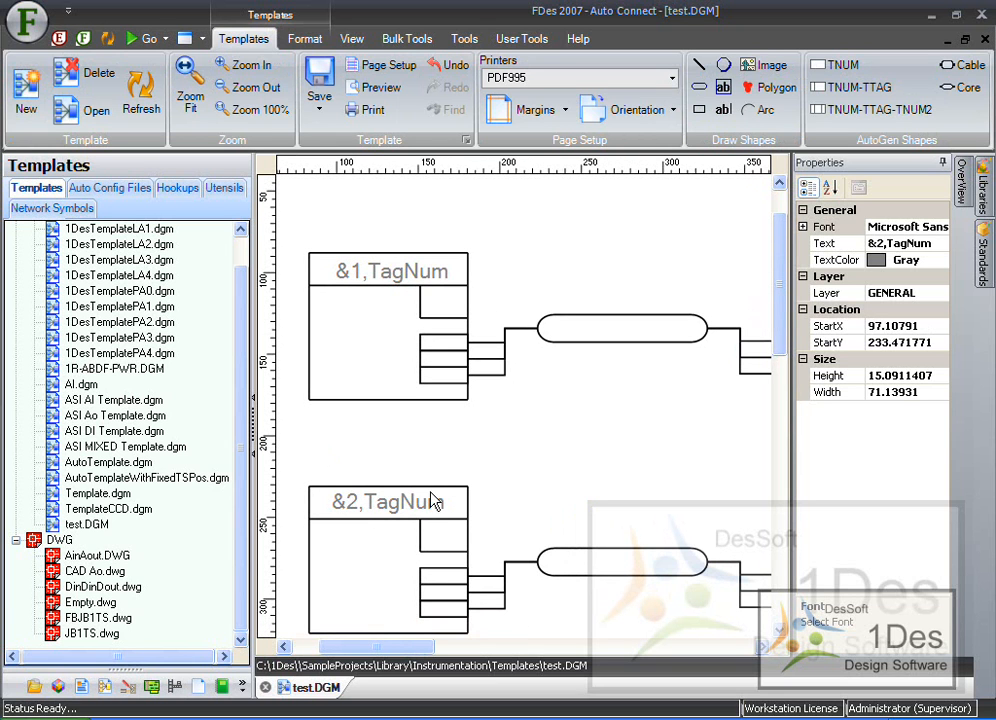
{"action": "left_click", "coordinate": [353, 40]}
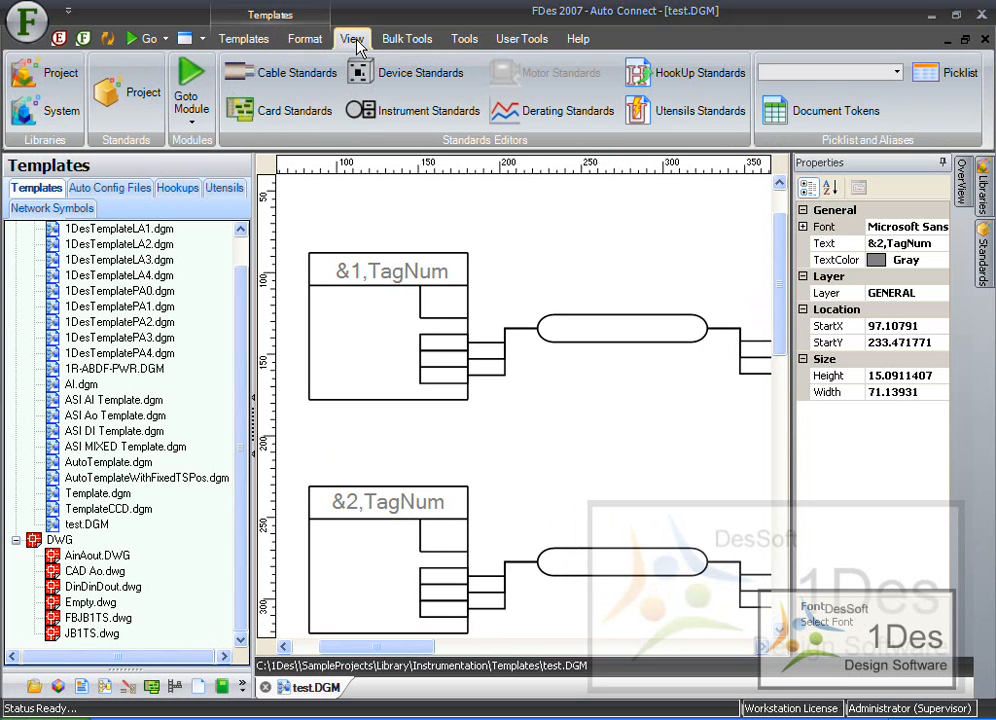
{"action": "left_click", "coordinate": [866, 116]}
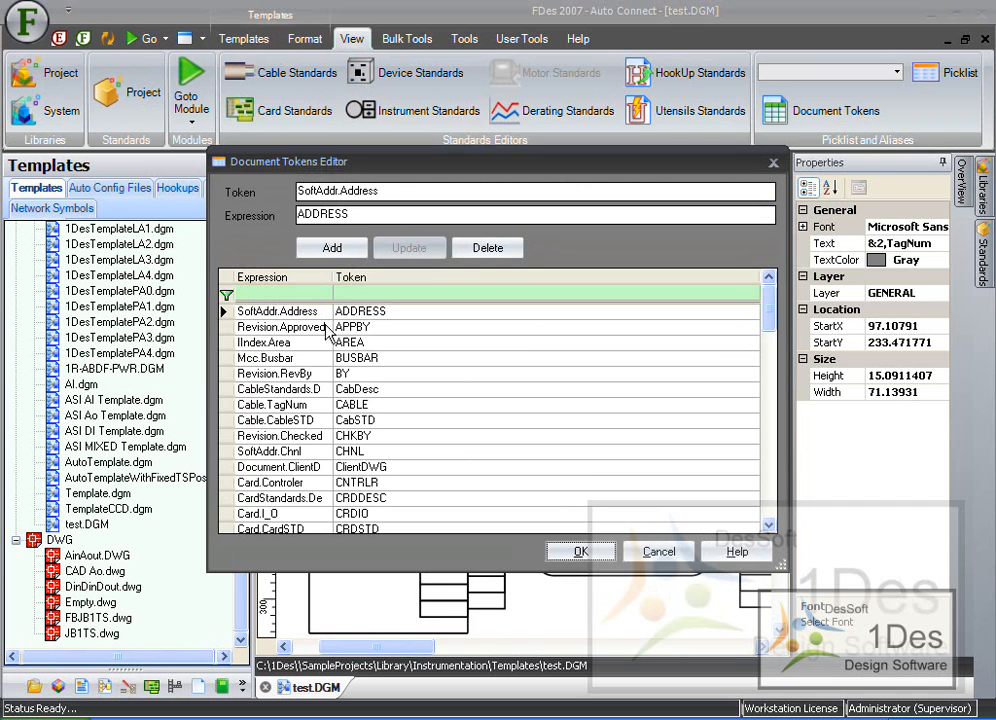
{"action": "left_click", "coordinate": [682, 551]}
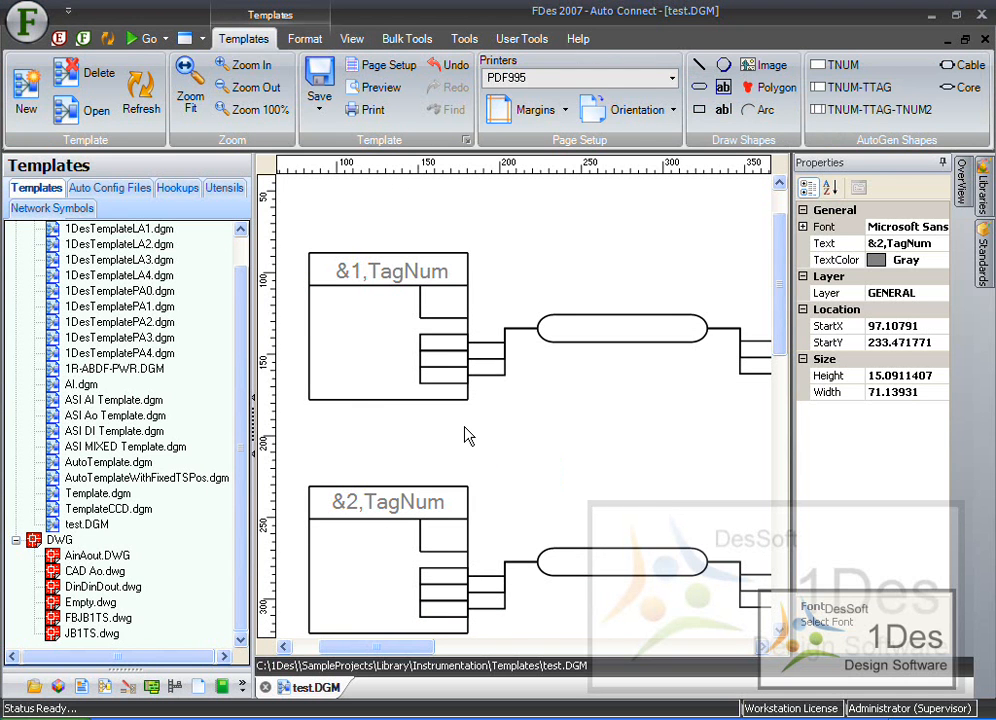
- Add a text label "&1A1,Term" over the first terminal row of the upper instrument box
{"action": "left_click", "coordinate": [587, 444]}
{"action": "scroll", "coordinate": [445, 330], "scroll_direction": "up", "scroll_amount": 5}
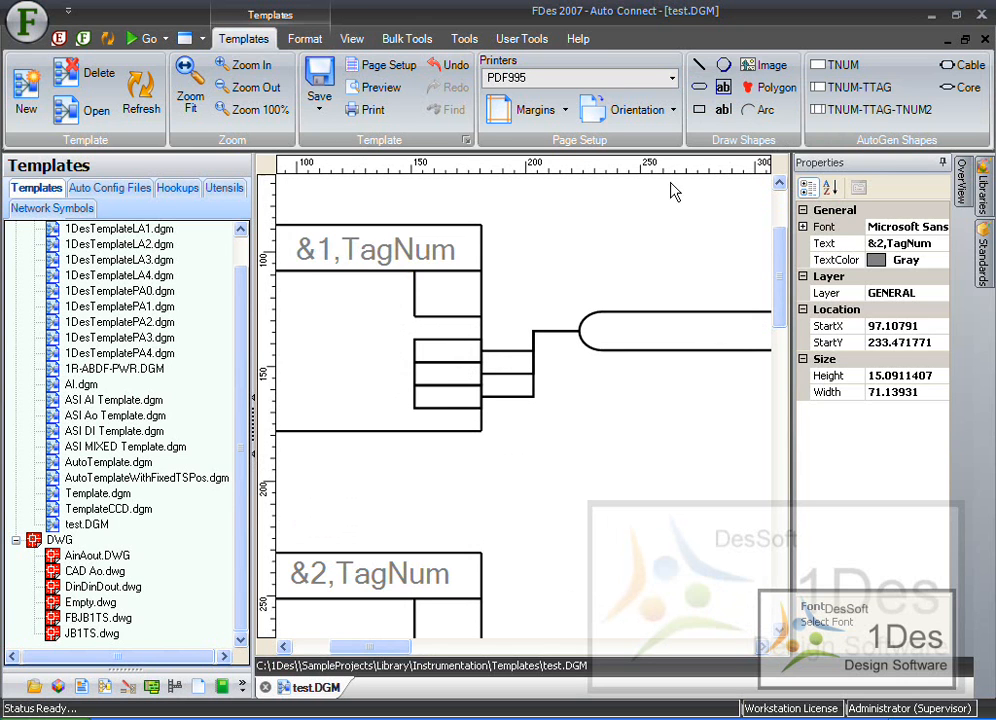
{"action": "left_click", "coordinate": [724, 110]}
{"action": "left_click", "coordinate": [436, 356]}
{"action": "double_click", "coordinate": [455, 360]}
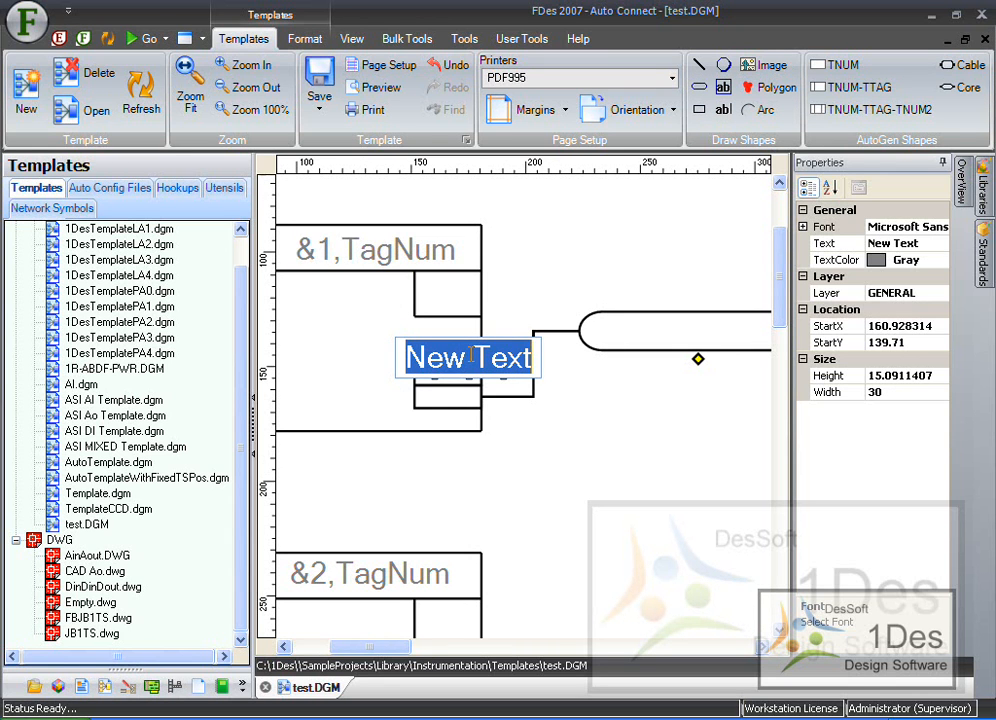
{"action": "type", "text": "&1"}
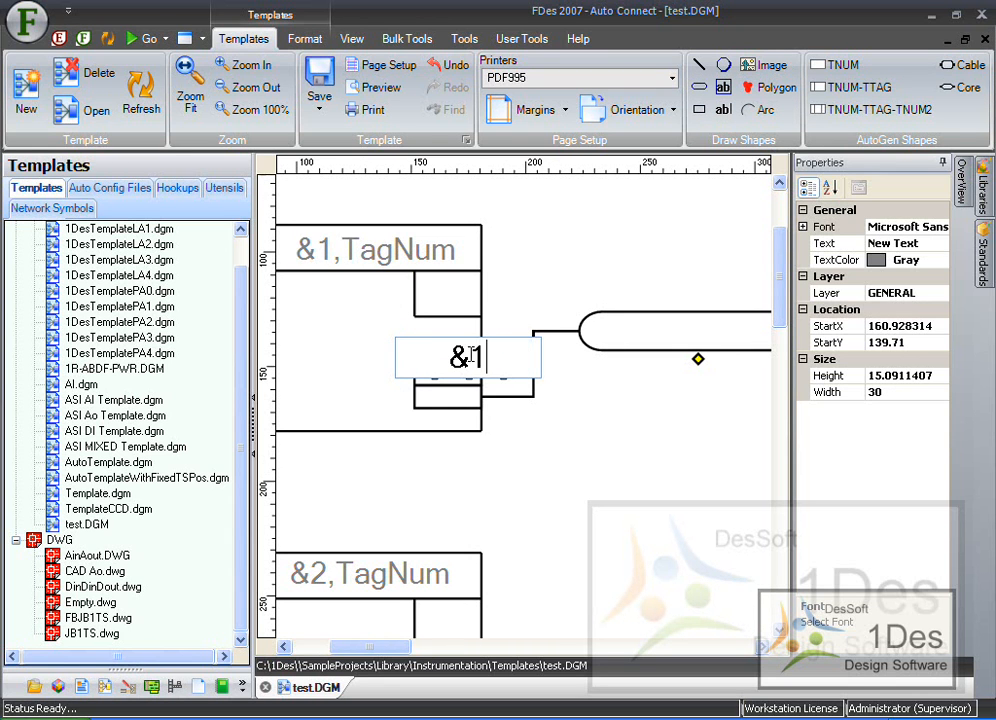
{"action": "type", "text": "A1"}
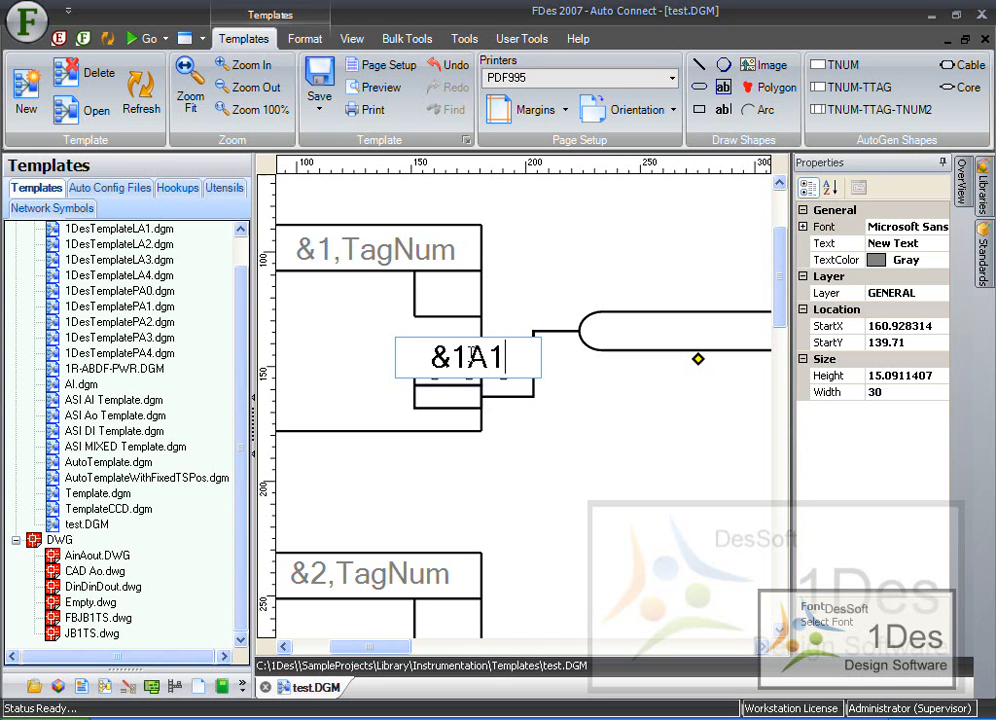
{"action": "type", "text": ",TagNum"}
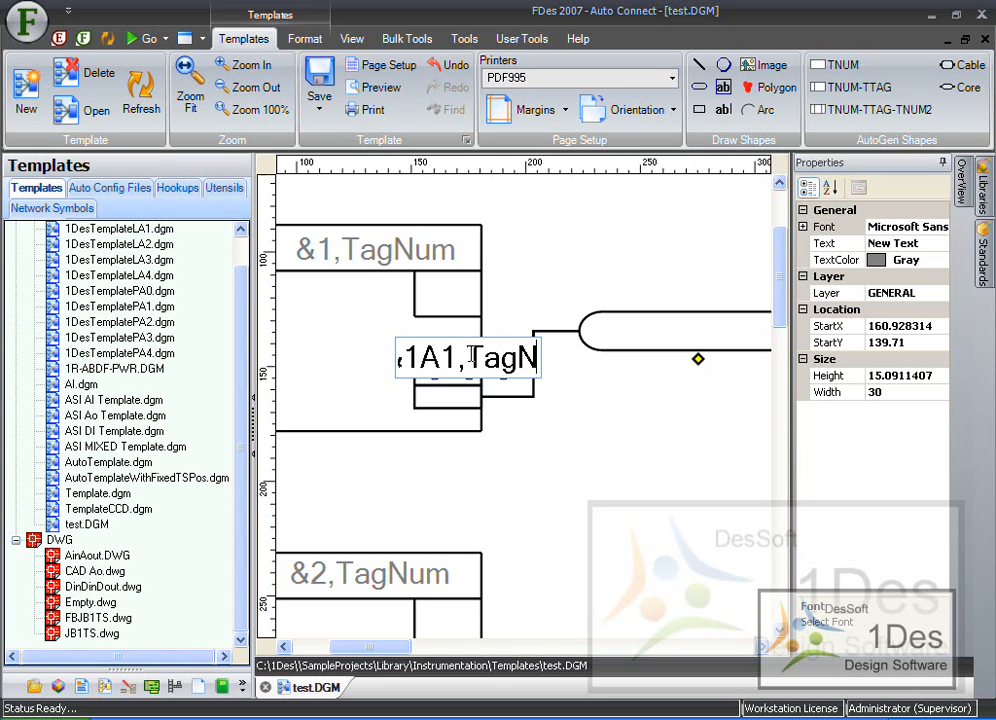
{"action": "key", "text": "BackSpace"}
{"action": "key", "text": "BackSpace"}
{"action": "key", "text": "BackSpace"}
{"action": "key", "text": "BackSpace"}
{"action": "key", "text": "BackSpace"}
{"action": "type", "text": "erm"}
{"action": "key", "text": "Return"}
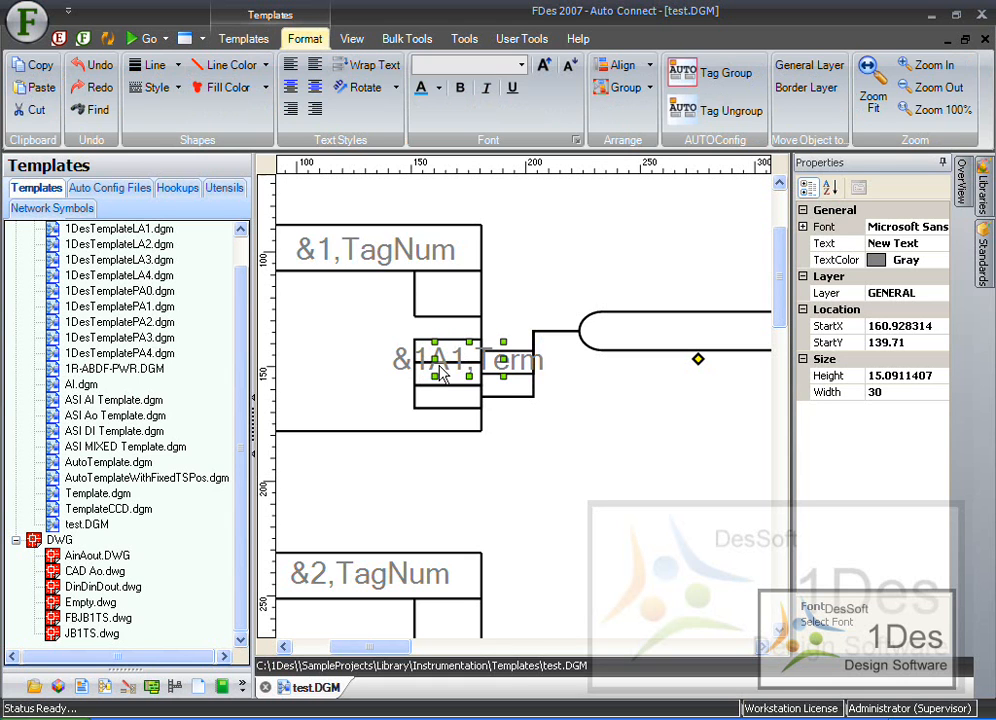
- Reduce the "&1A1,Term" label's font size and move it onto the first terminal row
{"action": "left_click", "coordinate": [569, 67]}
{"action": "left_click", "coordinate": [569, 67]}
{"action": "left_click", "coordinate": [569, 67]}
{"action": "left_click", "coordinate": [569, 67]}
{"action": "left_click", "coordinate": [569, 67]}
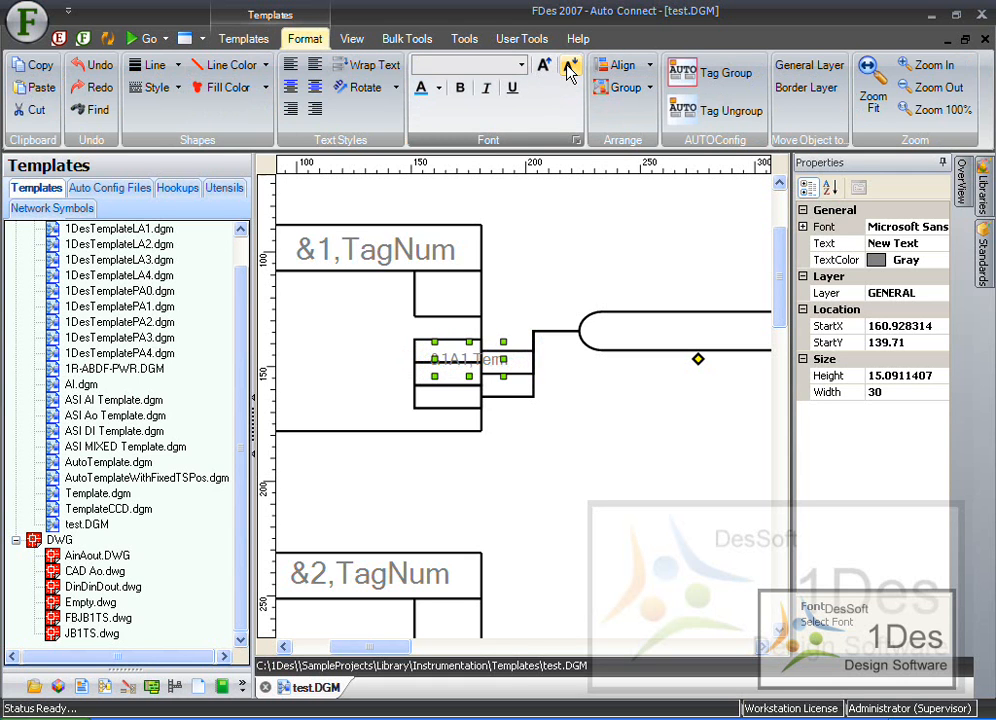
{"action": "left_click_drag", "start_coordinate": [470, 376], "coordinate": [446, 351]}
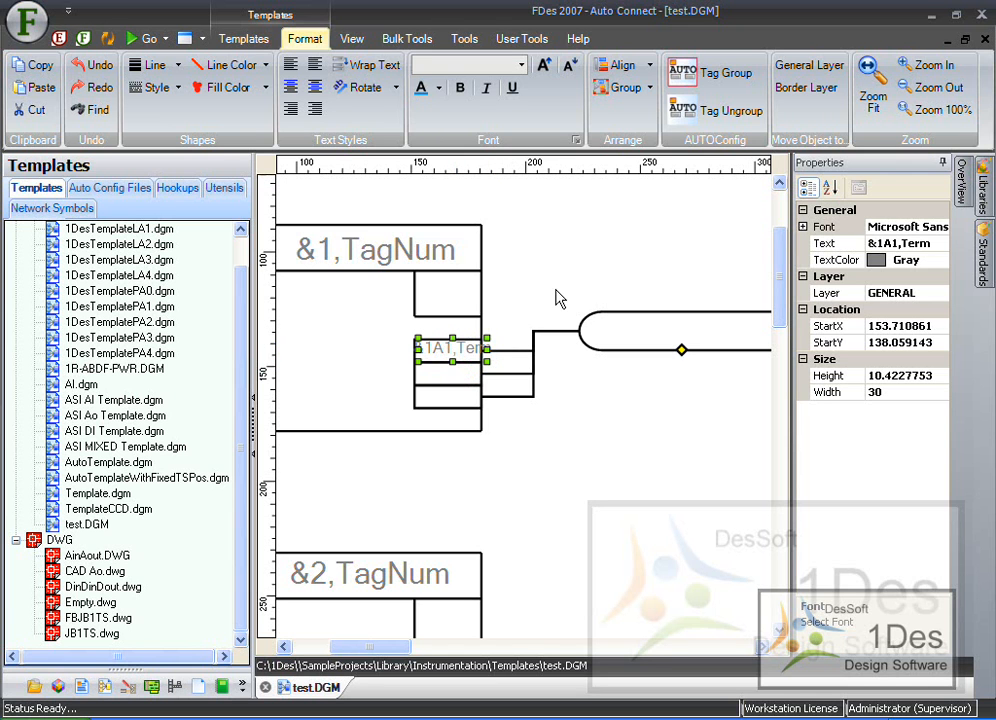
{"action": "left_click", "coordinate": [614, 325]}
- Examine the whole template diagram with the templates pane hidden, then the upper instrument box's terminals
{"action": "scroll", "coordinate": [655, 481], "scroll_direction": "down", "scroll_amount": 5, "text": "ctrl"}
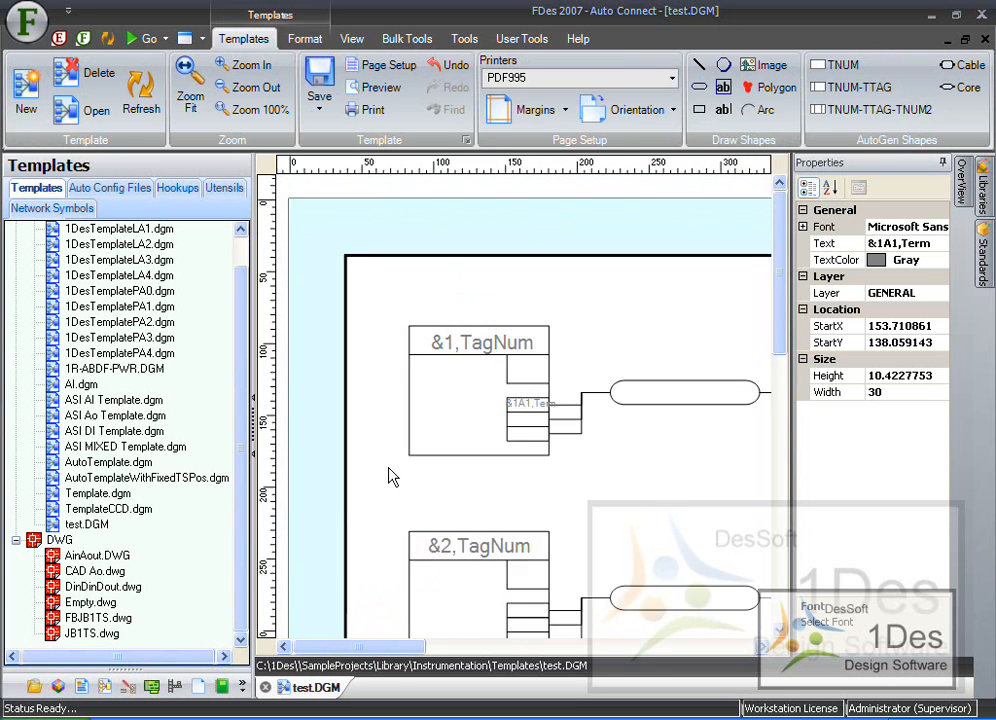
{"action": "scroll", "coordinate": [392, 477], "scroll_direction": "down", "scroll_amount": 5, "text": "ctrl"}
{"action": "scroll", "coordinate": [366, 582], "scroll_direction": "down", "scroll_amount": 4, "text": "ctrl"}
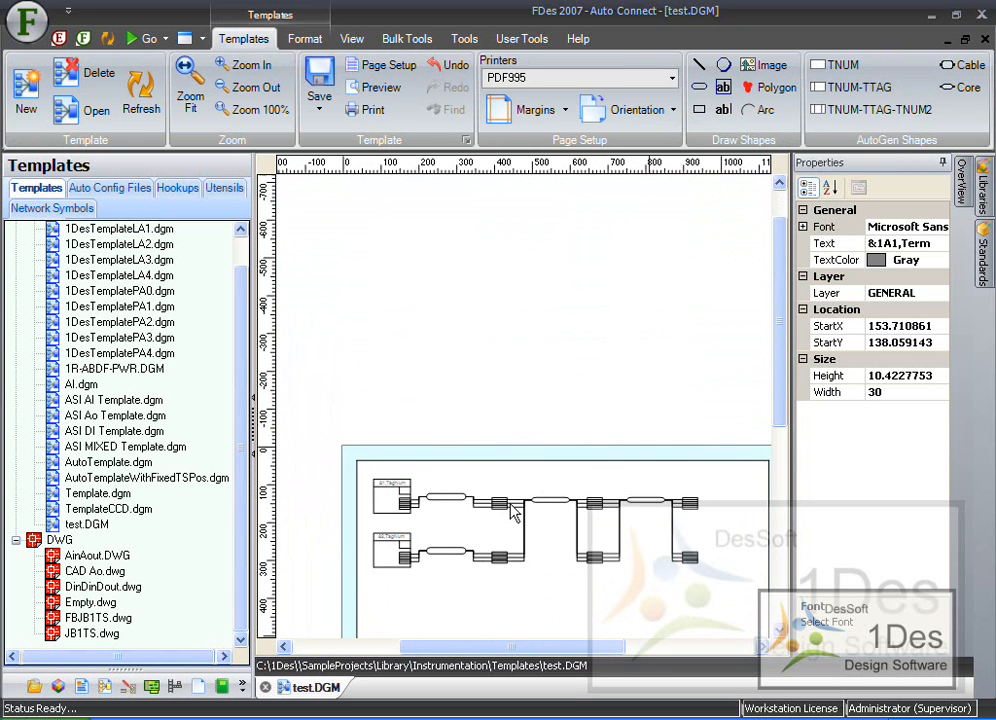
{"action": "scroll", "coordinate": [513, 512], "scroll_direction": "up", "scroll_amount": 3, "text": "ctrl"}
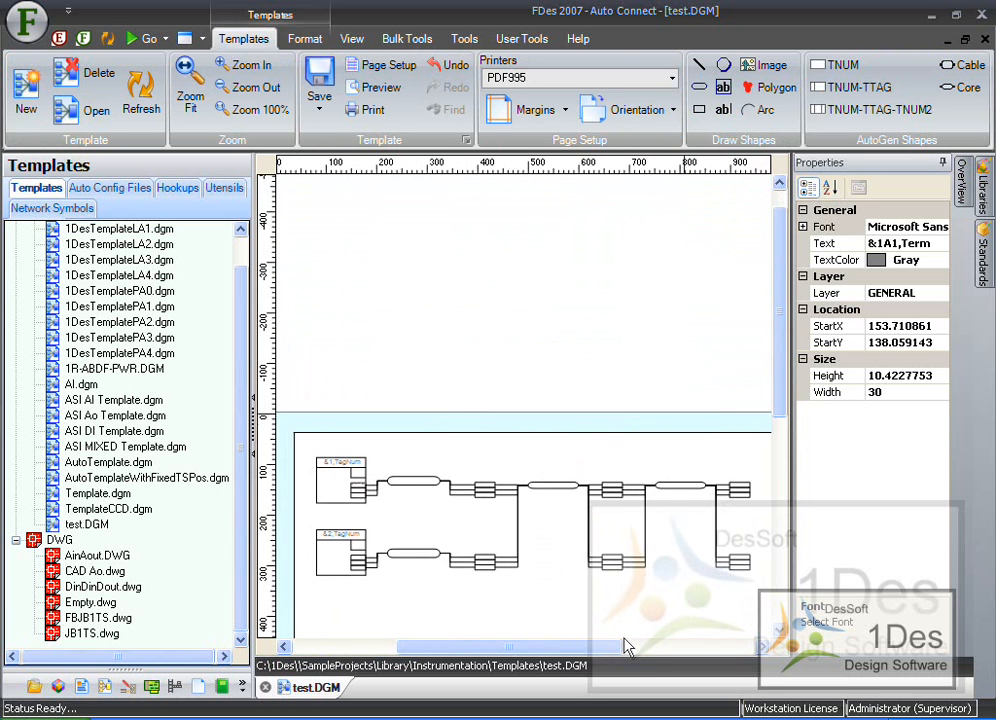
{"action": "scroll", "coordinate": [626, 647], "scroll_direction": "up", "scroll_amount": 1, "text": "ctrl"}
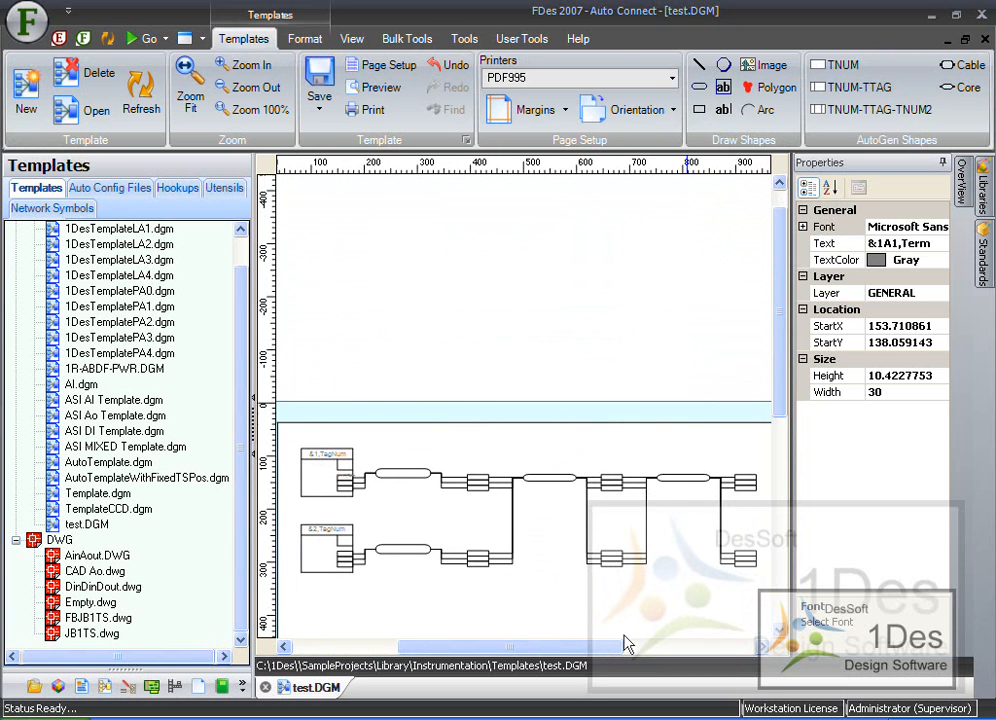
{"action": "left_click", "coordinate": [255, 445]}
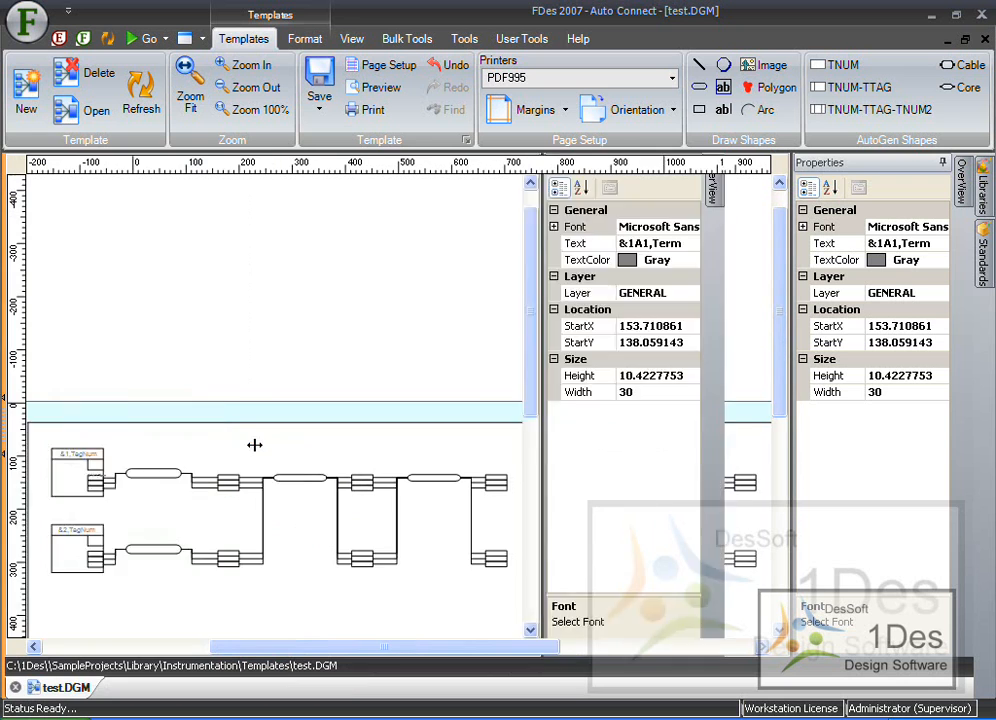
{"action": "scroll", "coordinate": [553, 473], "scroll_direction": "up", "scroll_amount": 2}
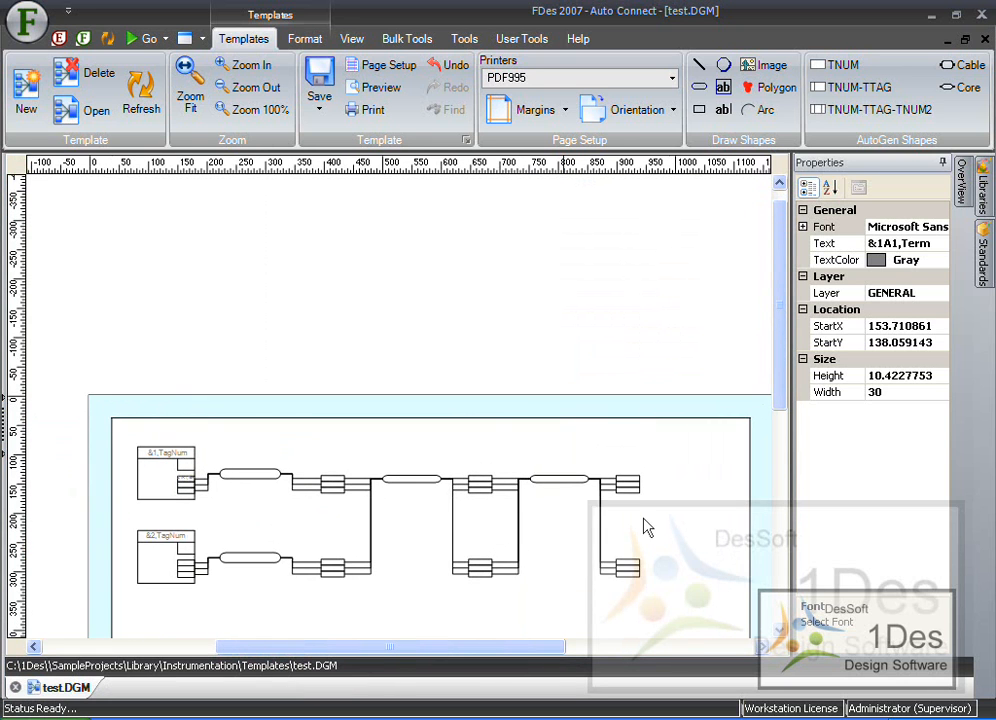
{"action": "scroll", "coordinate": [411, 607], "scroll_direction": "up", "scroll_amount": 3}
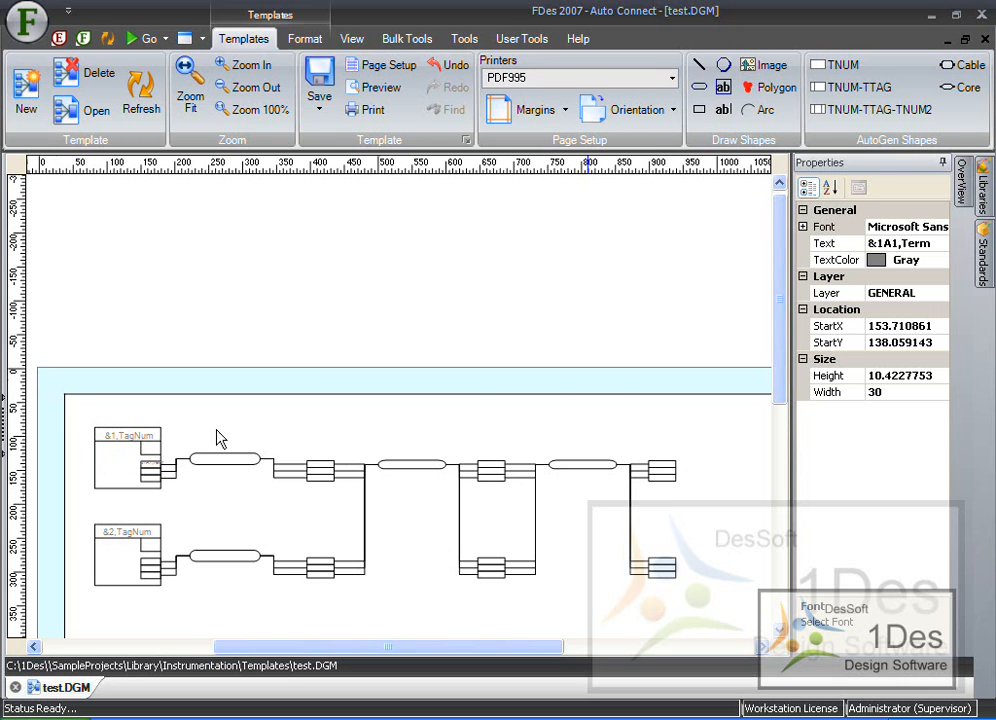
{"action": "scroll", "coordinate": [86, 448], "scroll_direction": "up", "scroll_amount": 2, "text": "ctrl"}
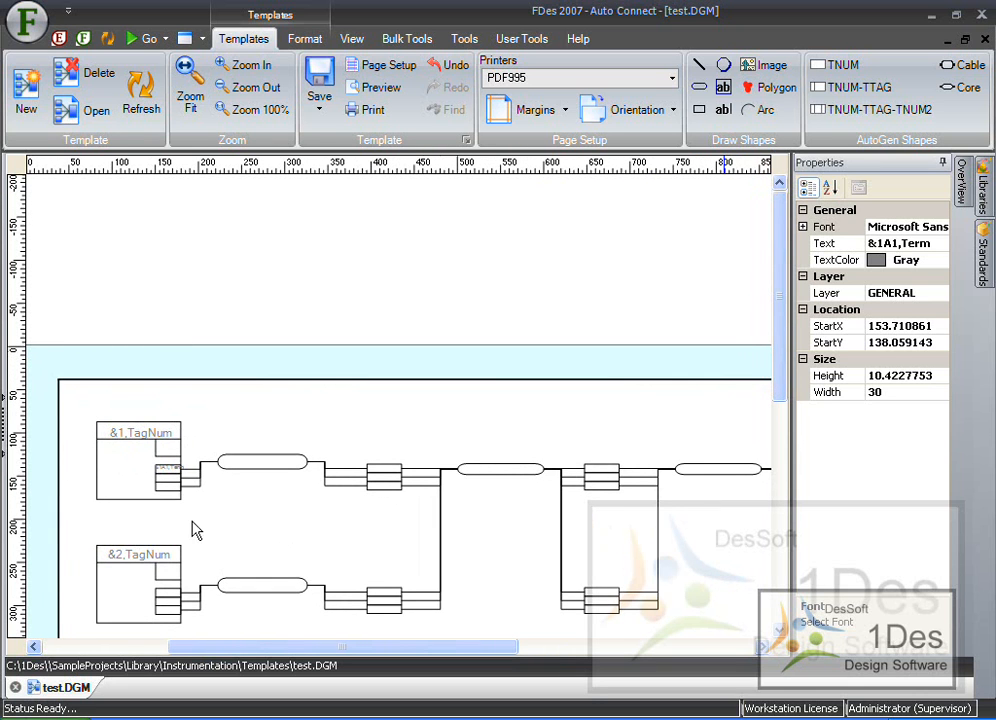
{"action": "scroll", "coordinate": [148, 468], "scroll_direction": "up", "scroll_amount": 2, "text": "ctrl"}
{"action": "scroll", "coordinate": [143, 494], "scroll_direction": "up", "scroll_amount": 3, "text": "ctrl"}
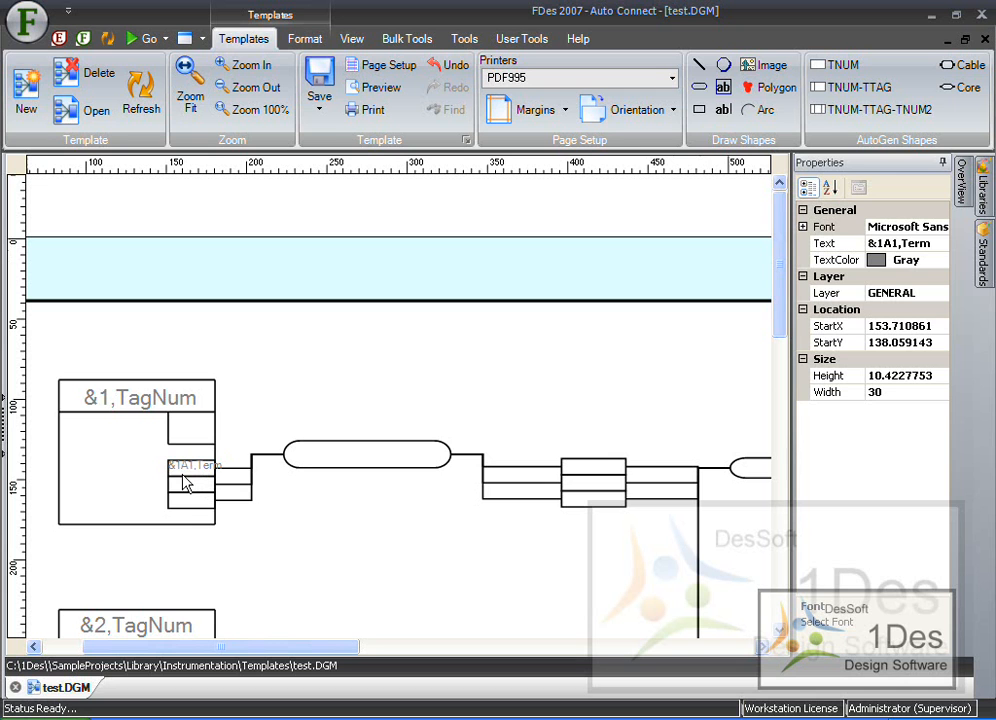
{"action": "scroll", "coordinate": [173, 476], "scroll_direction": "up", "scroll_amount": 3, "text": "ctrl"}
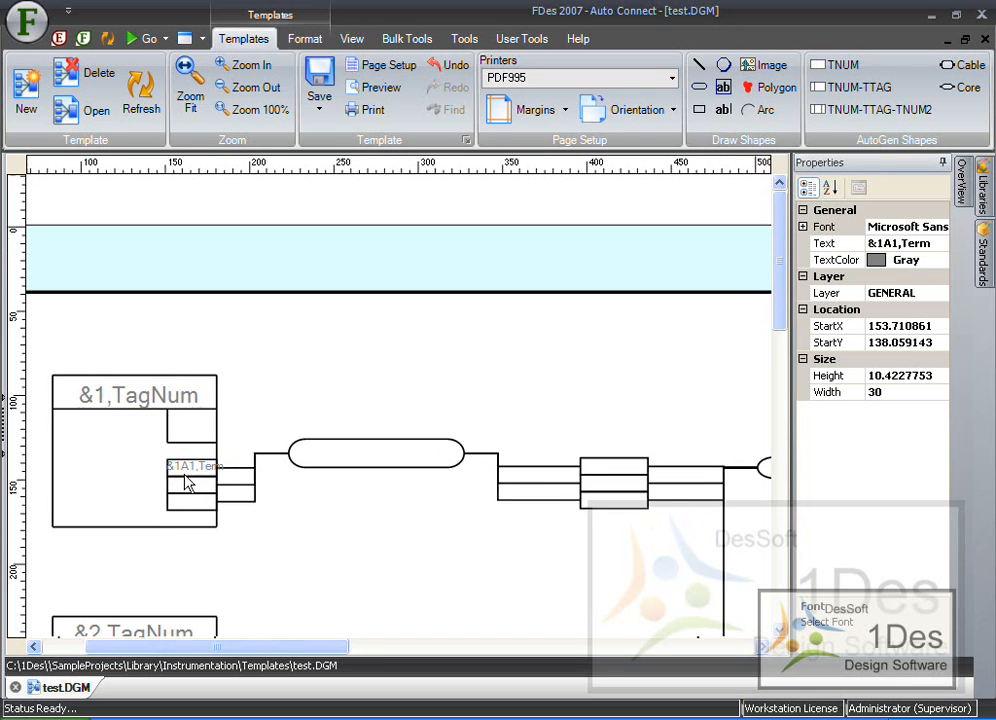
{"action": "scroll", "coordinate": [181, 483], "scroll_direction": "up", "scroll_amount": 1, "text": "ctrl"}
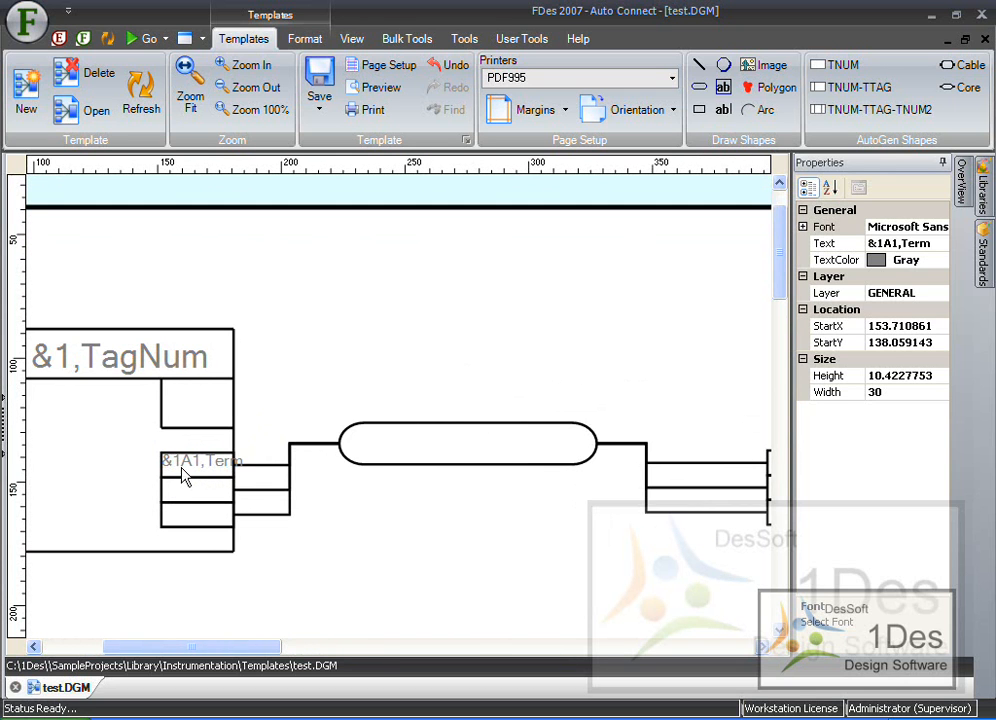
- Duplicate the "&1A1,Term" label onto the second terminal row and change it to "&1A2,Term"
{"action": "left_click", "coordinate": [198, 462]}
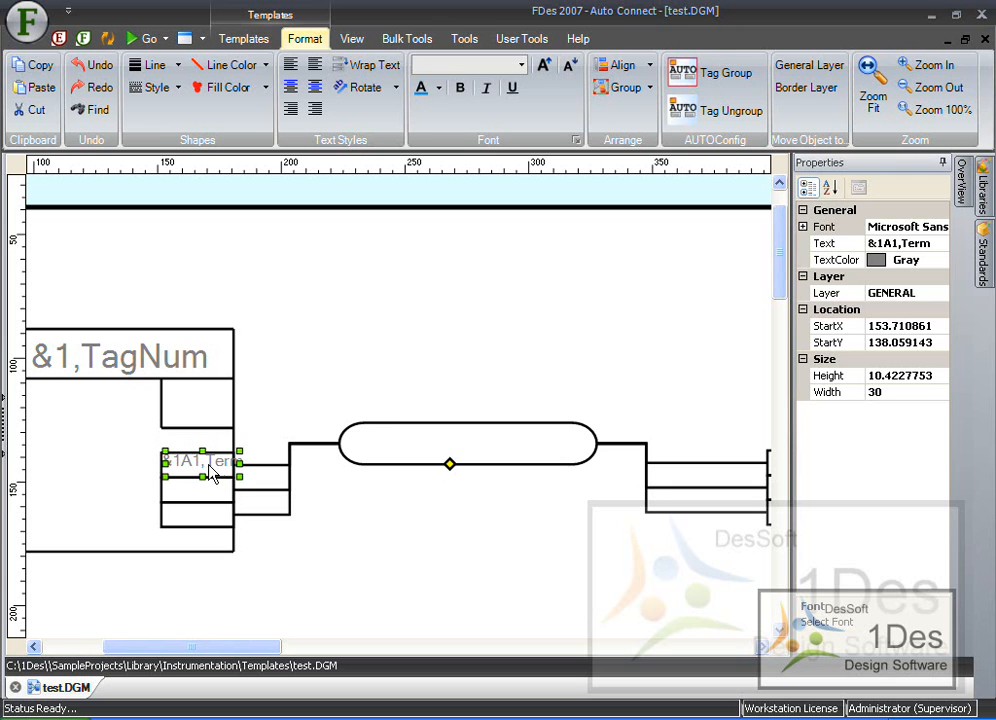
{"action": "left_click_drag", "start_coordinate": [210, 465], "coordinate": [214, 494]}
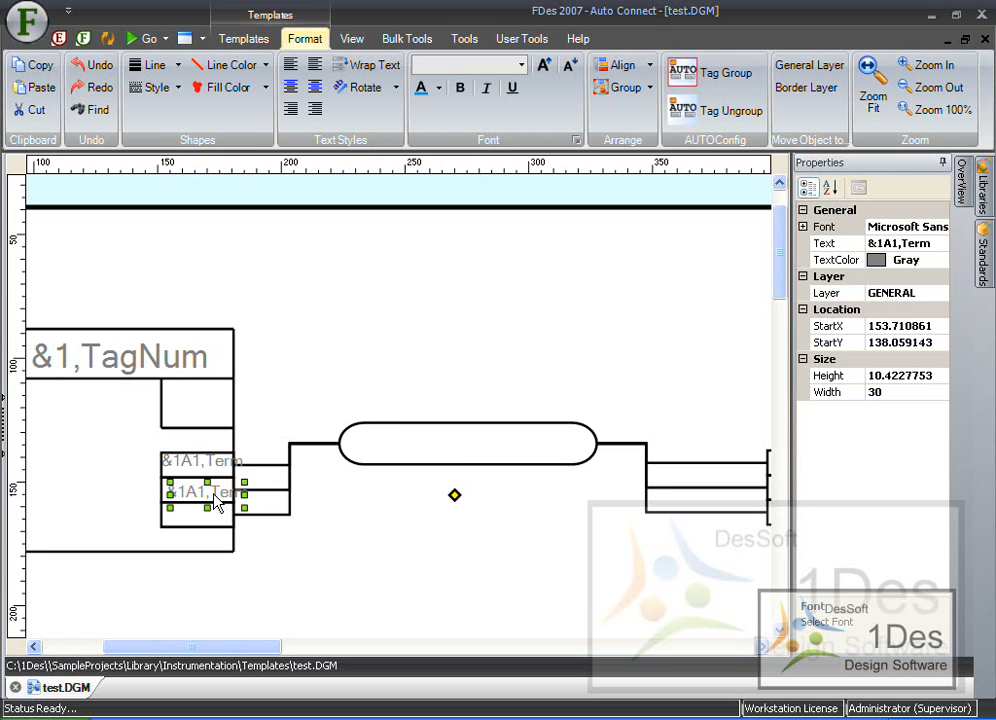
{"action": "double_click", "coordinate": [203, 490]}
{"action": "left_click", "coordinate": [201, 489]}
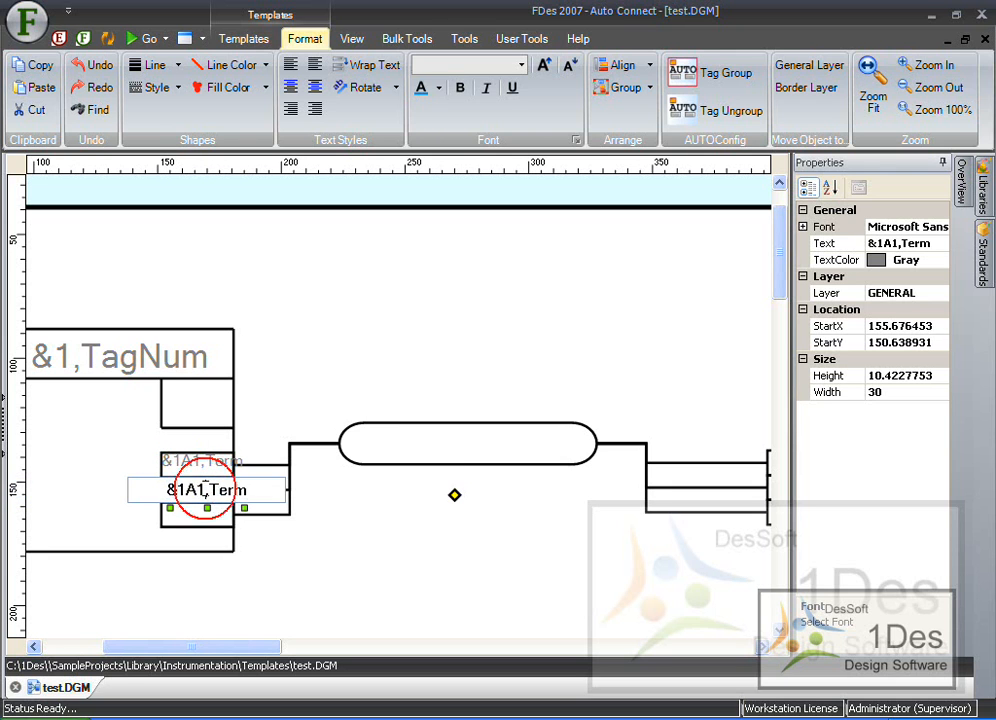
{"action": "key", "text": "BackSpace"}
{"action": "type", "text": "2"}
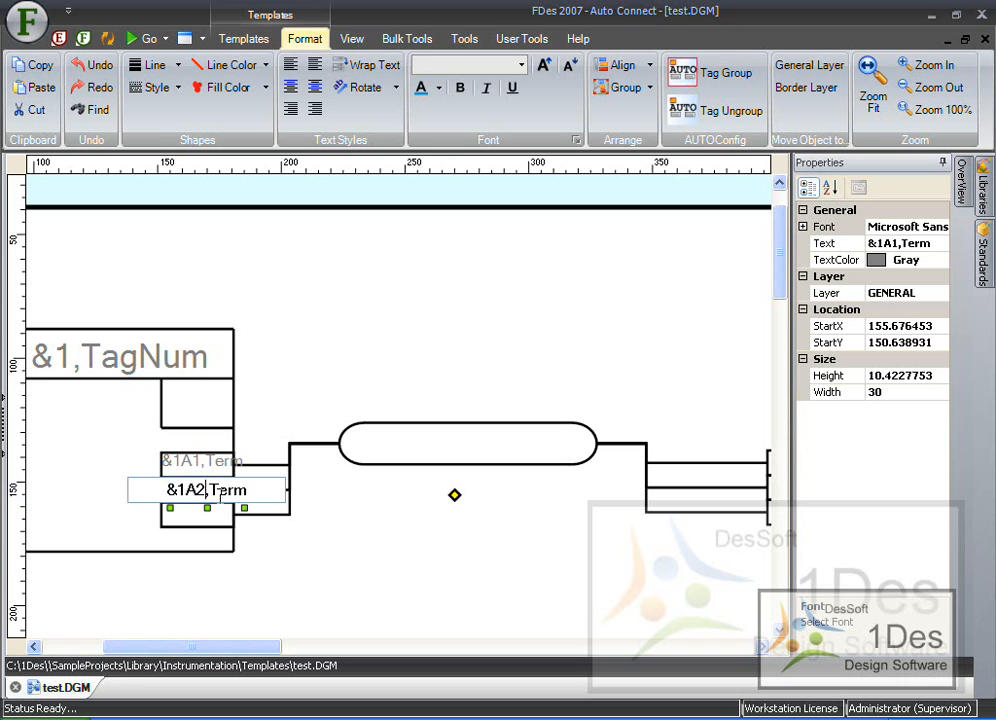
{"action": "left_click", "coordinate": [224, 505]}
{"action": "mouse_move", "coordinate": [216, 500]}
{"action": "left_mouse_down"}
{"action": "mouse_move", "coordinate": [207, 494]}
{"action": "mouse_move", "coordinate": [204, 503]}
{"action": "mouse_move", "coordinate": [202, 488]}
{"action": "mouse_move", "coordinate": [204, 502]}
{"action": "left_mouse_up"}
{"action": "left_click", "coordinate": [269, 422]}
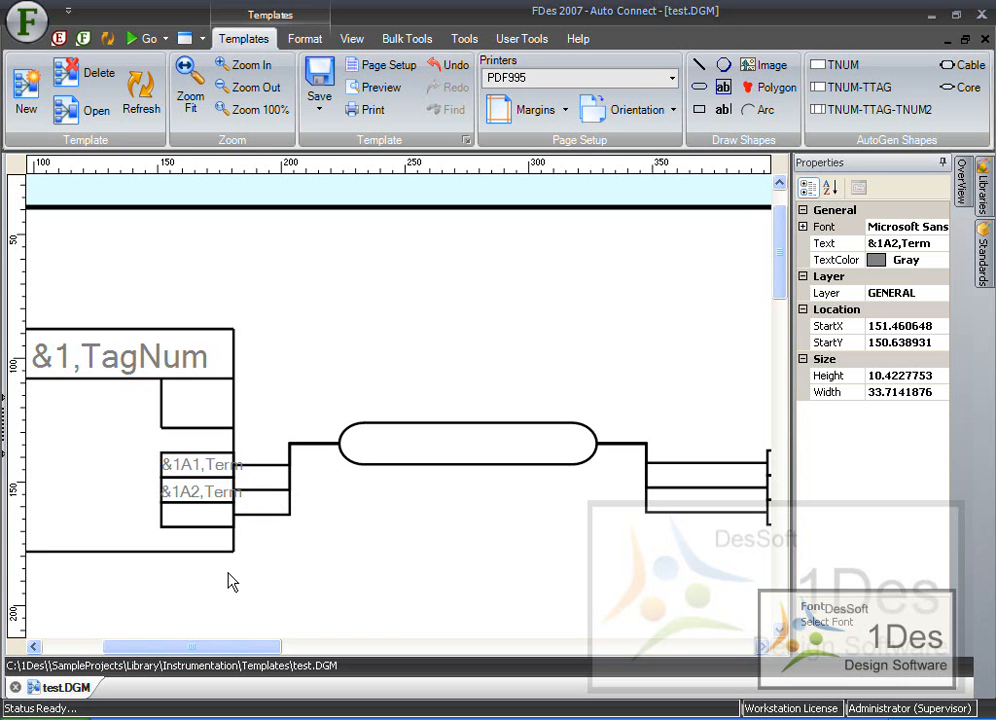
- Copy the "&1A1,Term" label onto the first row of the terminal block after the cable
{"action": "scroll", "coordinate": [89, 584], "scroll_direction": "down", "scroll_amount": 2, "text": "ctrl"}
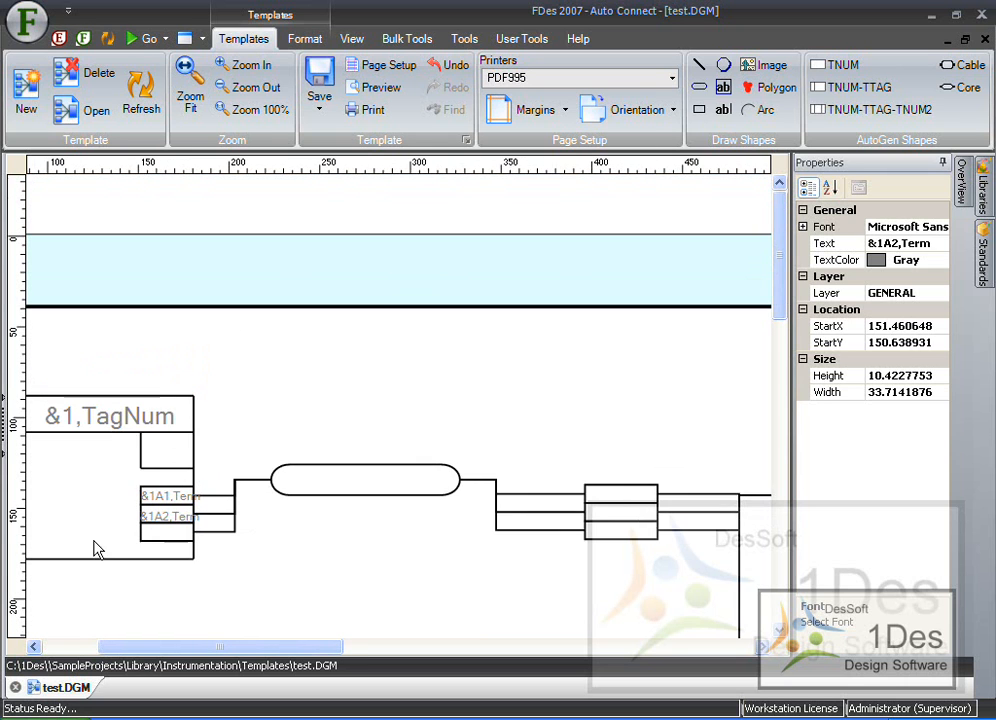
{"action": "mouse_move", "coordinate": [166, 500]}
{"action": "left_mouse_down"}
{"action": "mouse_move", "coordinate": [250, 475]}
{"action": "mouse_move", "coordinate": [625, 500]}
{"action": "mouse_move", "coordinate": [614, 497]}
{"action": "left_mouse_up"}
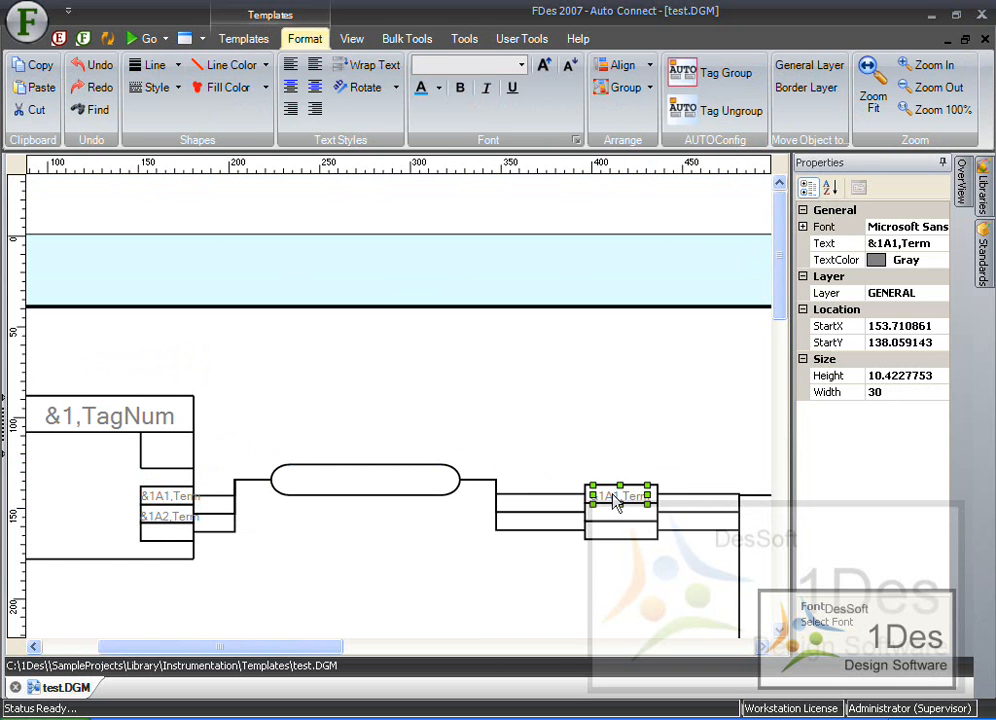
- Change the copied terminal label on the block after the cable to "&1B1,Term"
{"action": "left_click", "coordinate": [636, 450]}
{"action": "scroll", "coordinate": [576, 511], "scroll_direction": "up", "scroll_amount": 3}
{"action": "scroll", "coordinate": [580, 519], "scroll_direction": "up", "scroll_amount": 3}
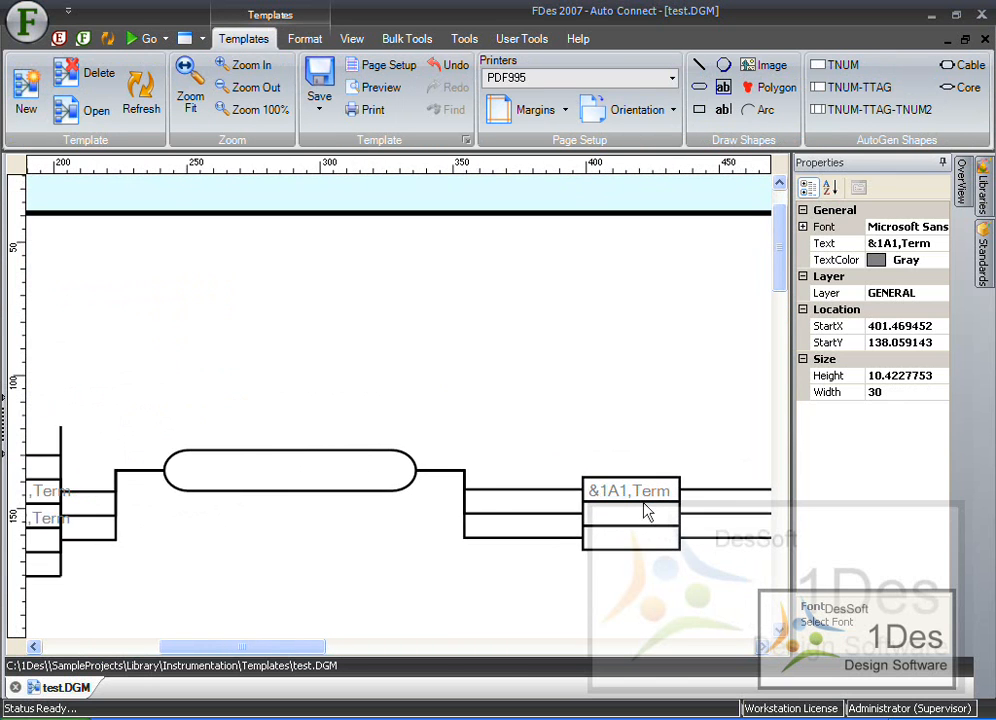
{"action": "double_click", "coordinate": [617, 487]}
{"action": "left_click", "coordinate": [622, 488]}
{"action": "left_click", "coordinate": [645, 516]}
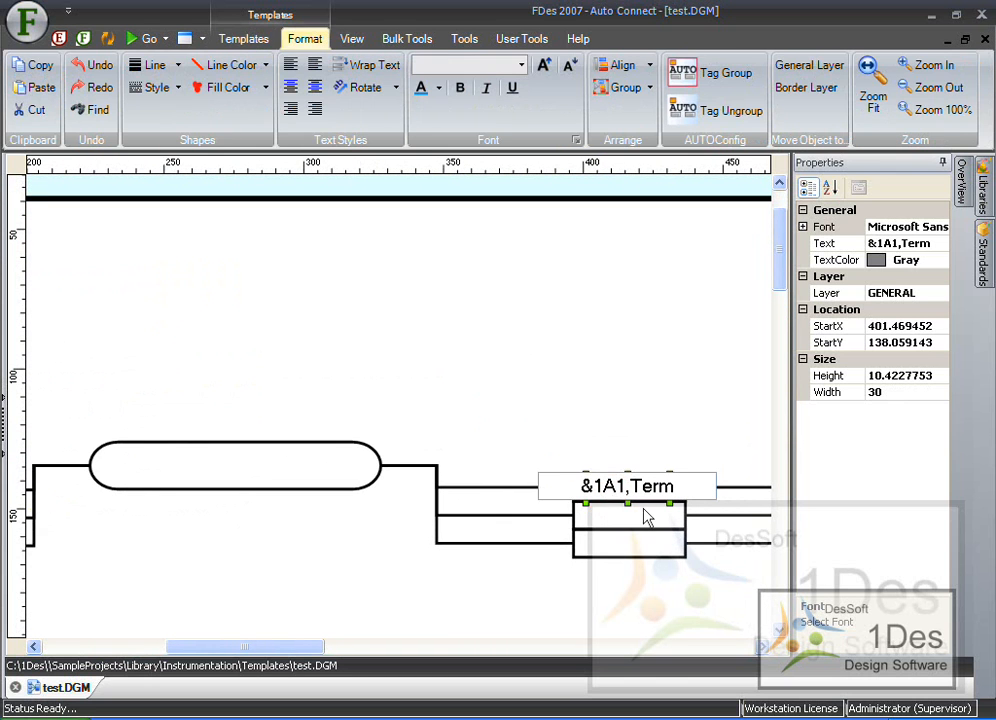
{"action": "key", "text": "BackSpace"}
{"action": "type", "text": "B"}
{"action": "key", "text": "Return"}
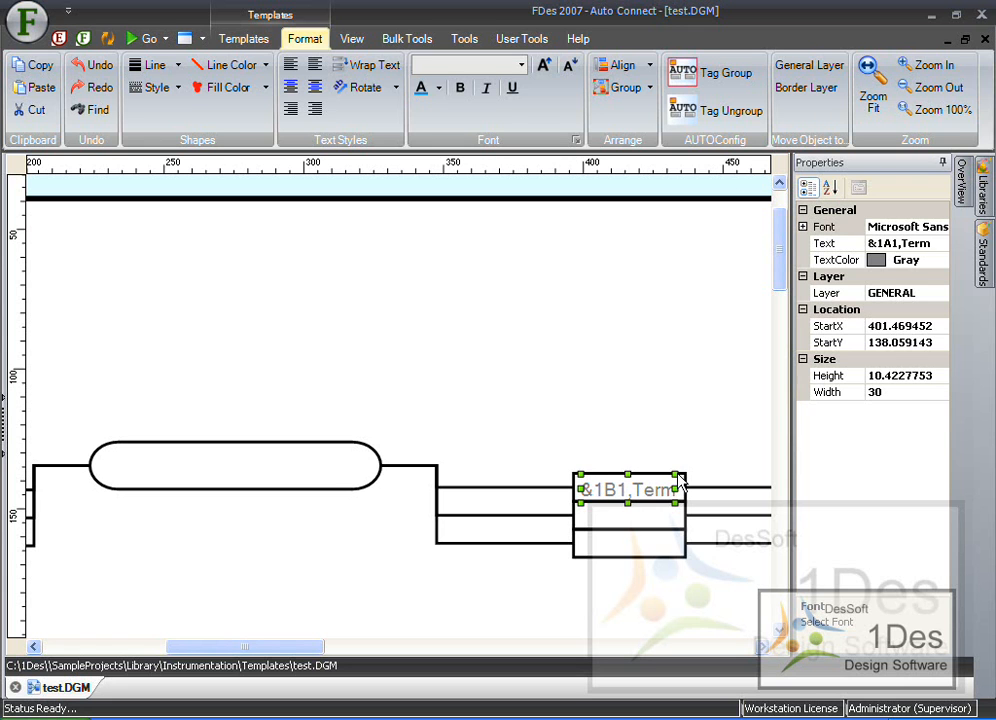
- Examine the whole template diagram, including the terminal blocks further along the cable route
{"action": "left_click", "coordinate": [695, 439]}
{"action": "scroll", "coordinate": [697, 437], "scroll_direction": "down", "scroll_amount": 3}
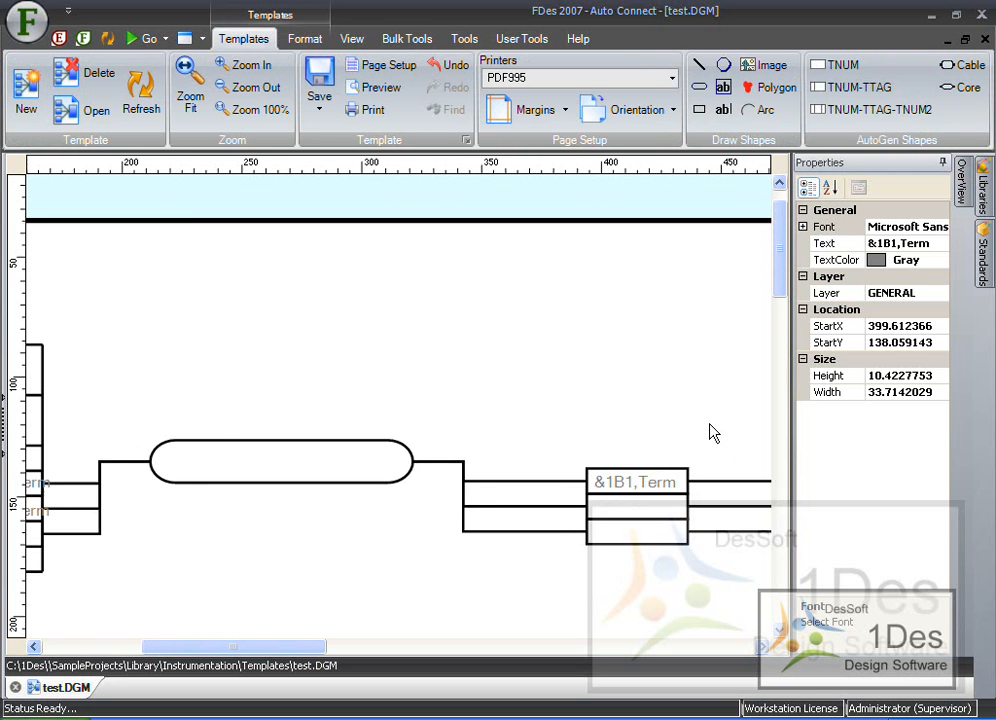
{"action": "scroll", "coordinate": [710, 432], "scroll_direction": "down", "scroll_amount": 1}
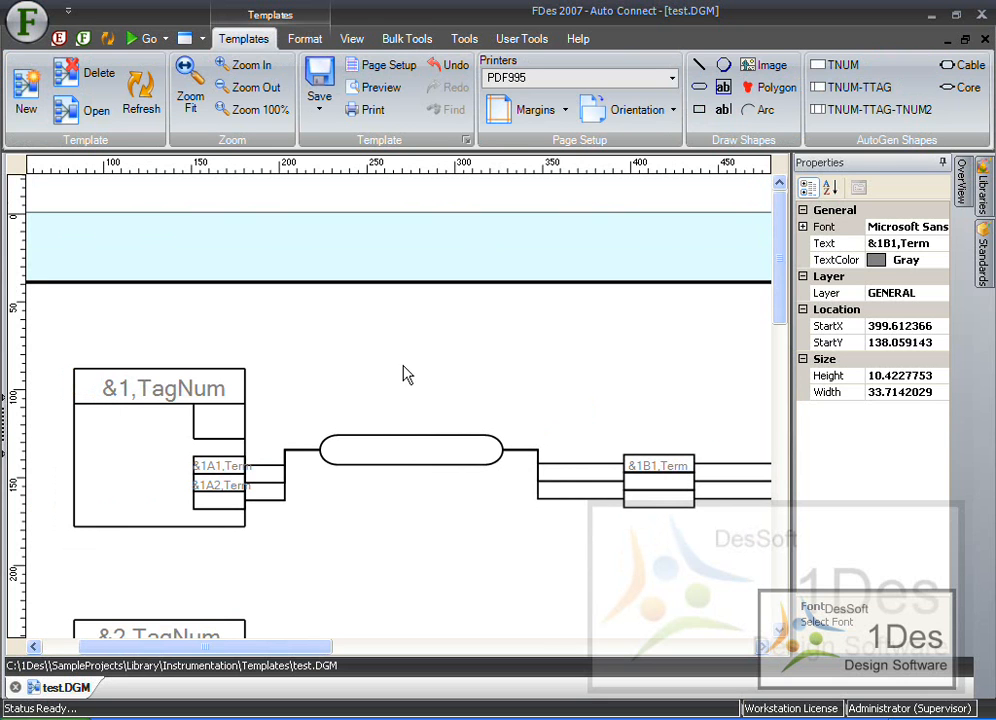
{"action": "scroll", "coordinate": [370, 365], "scroll_direction": "down", "scroll_amount": 1}
{"action": "scroll", "coordinate": [171, 331], "scroll_direction": "down", "scroll_amount": 2}
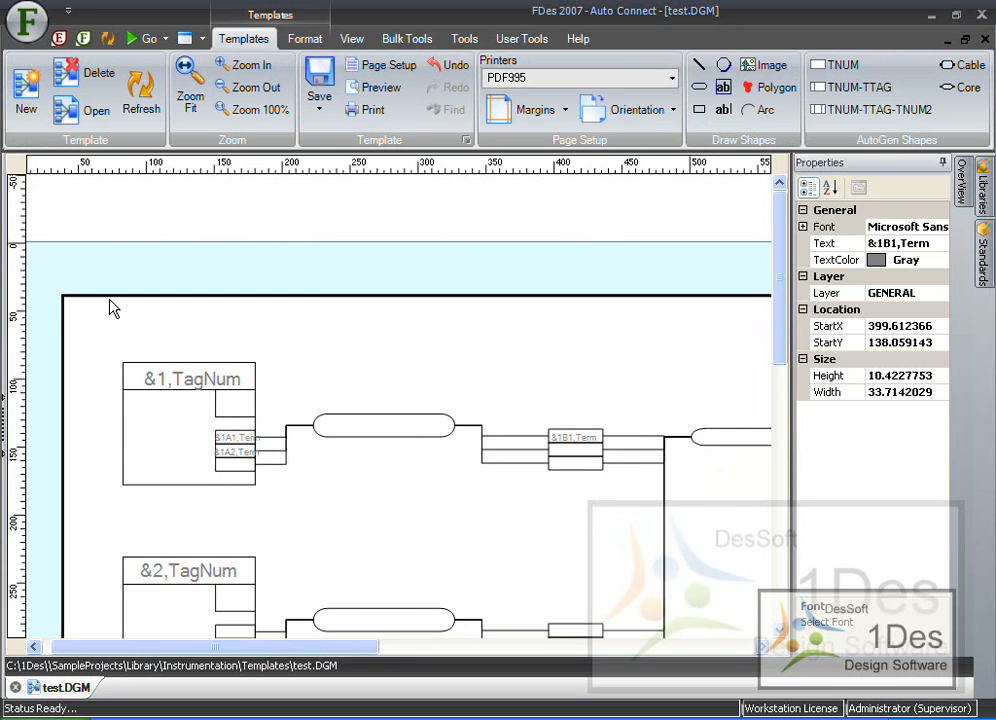
{"action": "scroll", "coordinate": [112, 307], "scroll_direction": "down", "scroll_amount": 1}
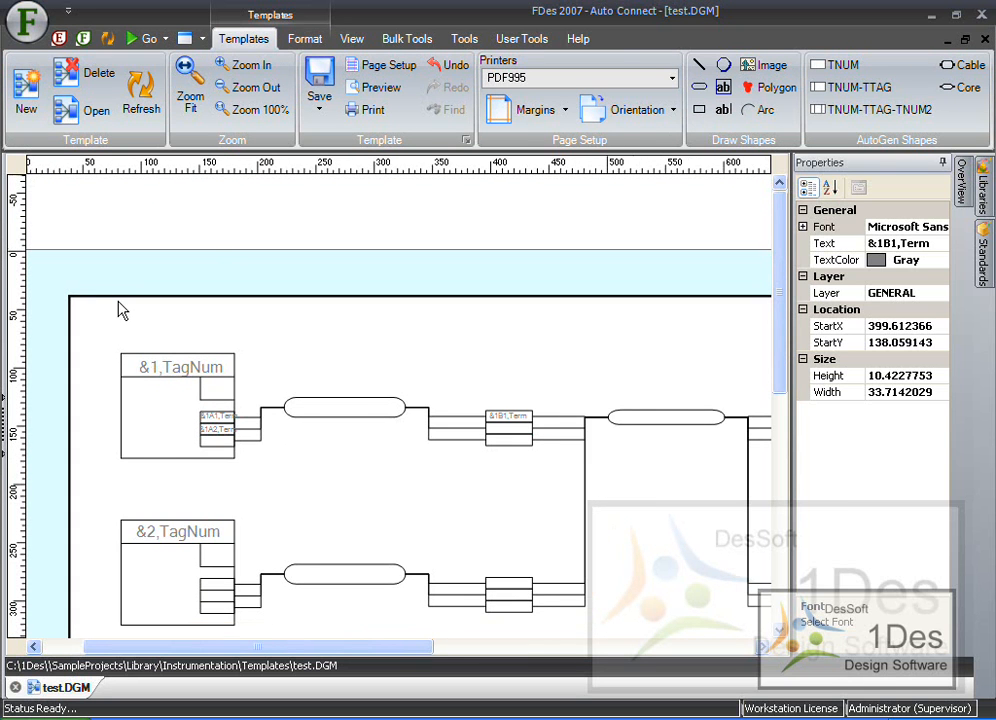
{"action": "scroll", "coordinate": [140, 318], "scroll_direction": "down", "scroll_amount": 1}
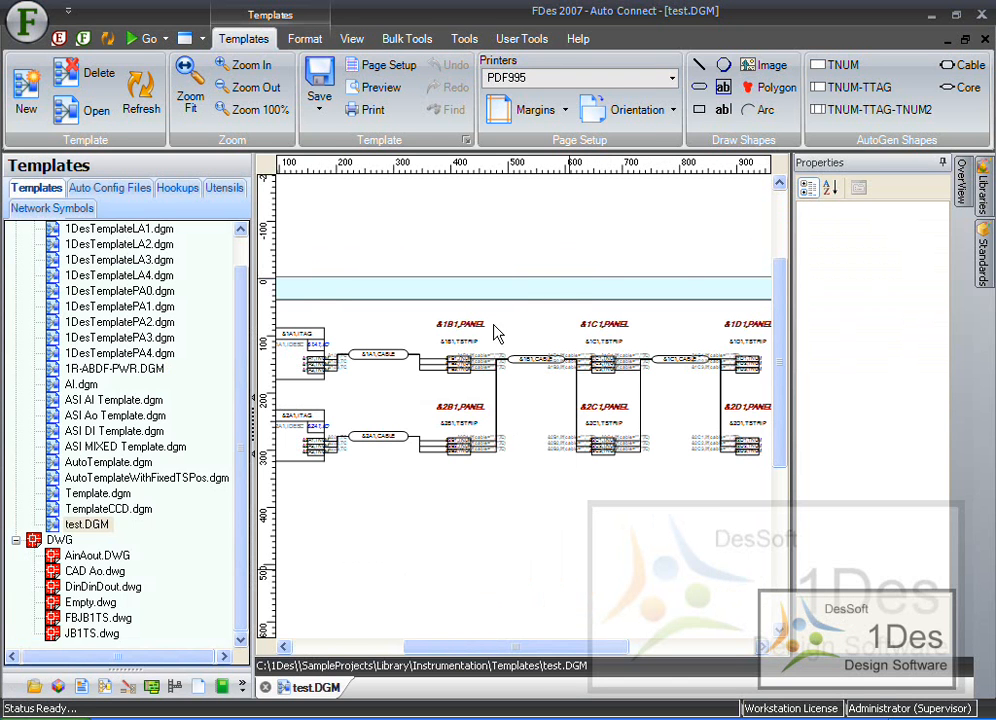
{"action": "left_click", "coordinate": [518, 508]}
{"action": "scroll", "coordinate": [305, 338], "scroll_direction": "up", "scroll_amount": 3}
{"action": "scroll", "coordinate": [303, 335], "scroll_direction": "down", "scroll_amount": 4}
{"action": "scroll", "coordinate": [305, 338], "scroll_direction": "down", "scroll_amount": 2}
{"action": "scroll", "coordinate": [525, 325], "scroll_direction": "down", "scroll_amount": 2}
{"action": "scroll", "coordinate": [715, 283], "scroll_direction": "up", "scroll_amount": 3}
{"action": "scroll", "coordinate": [704, 405], "scroll_direction": "up", "scroll_amount": 3}
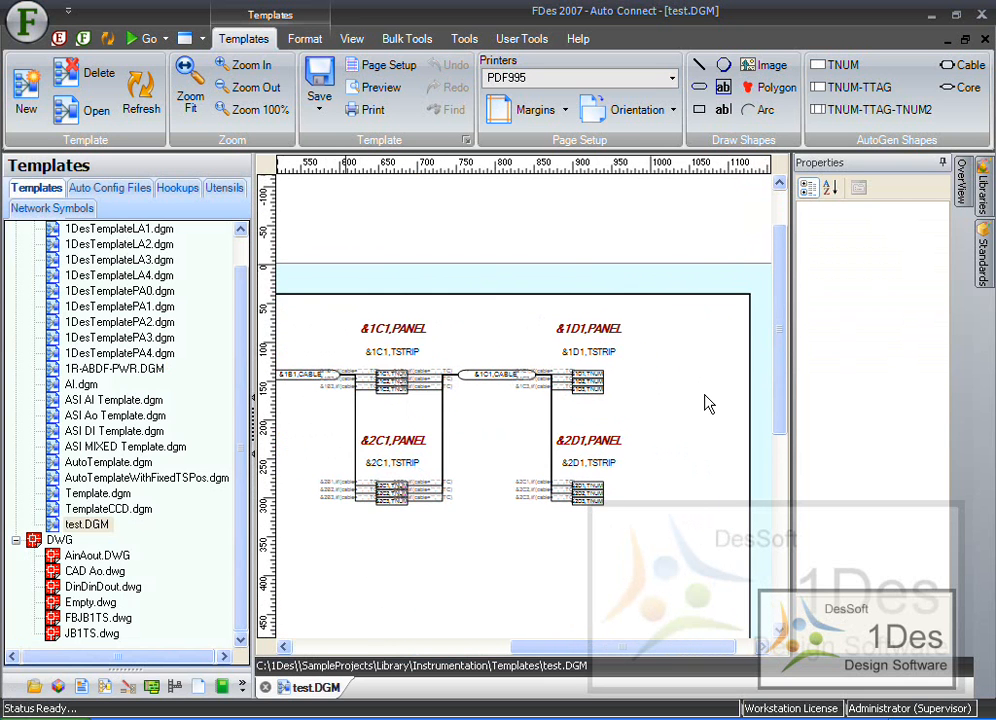
{"action": "scroll", "coordinate": [707, 403], "scroll_direction": "down", "scroll_amount": 2}
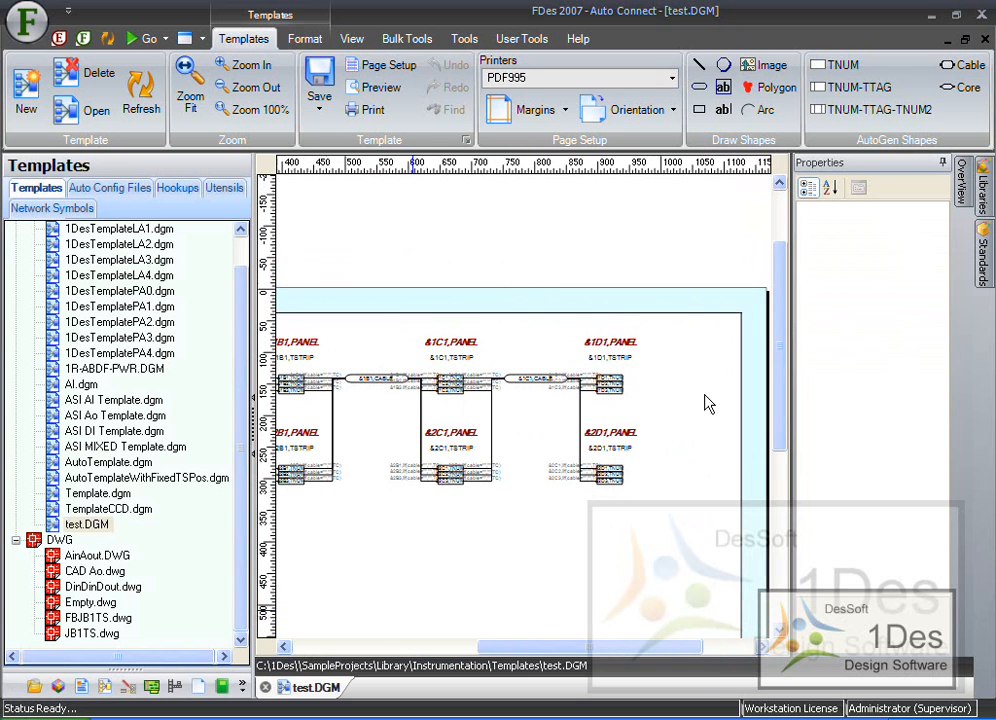
- Save the template, replacing the existing test.DGM file in the Templates folder
{"action": "left_click", "coordinate": [319, 98]}
{"action": "left_click", "coordinate": [383, 140]}
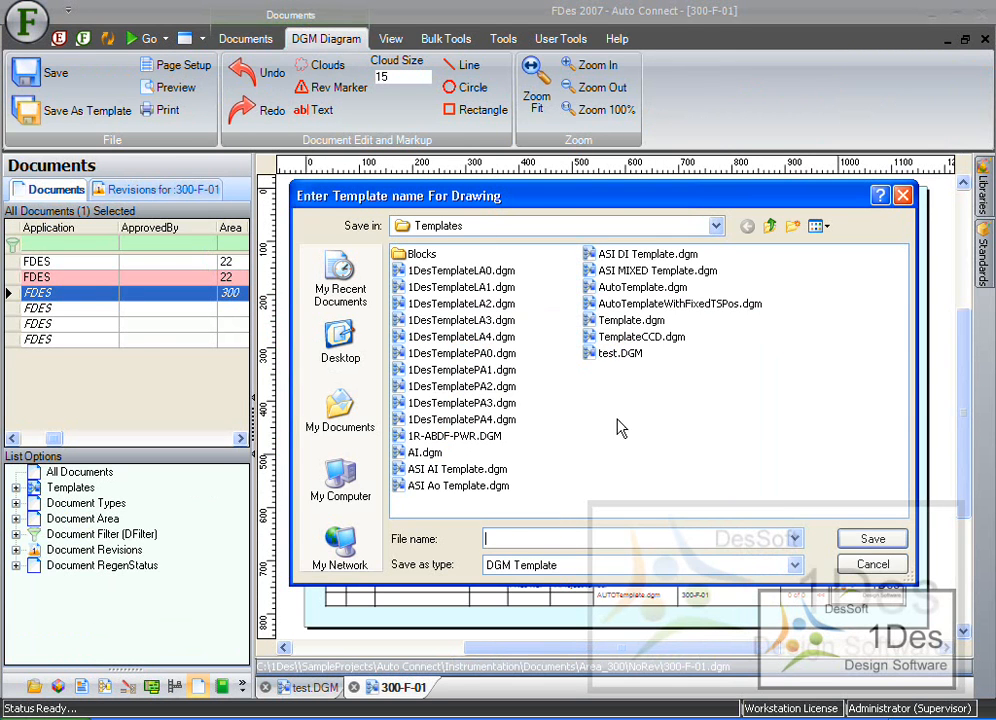
{"action": "left_click", "coordinate": [607, 360]}
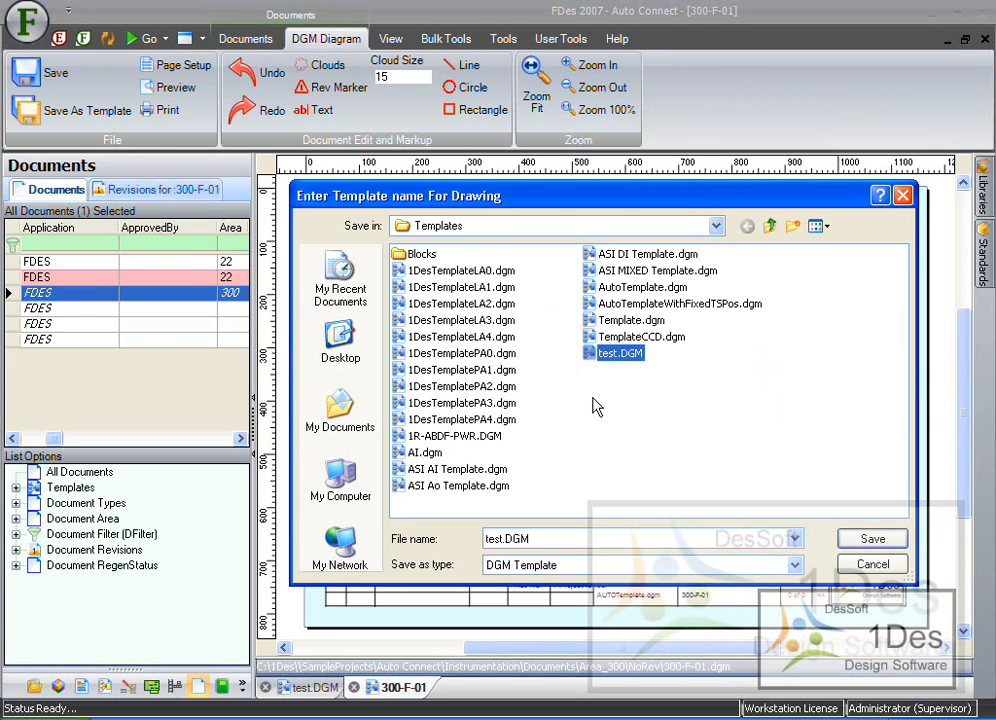
{"action": "left_click", "coordinate": [866, 542]}
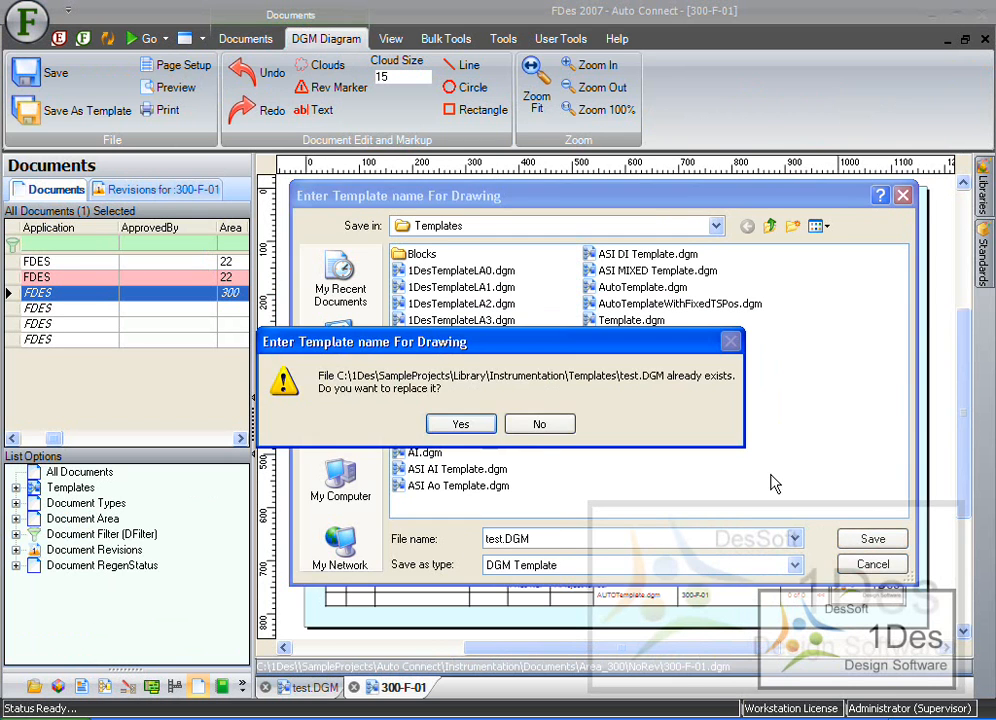
{"action": "left_click", "coordinate": [458, 425]}
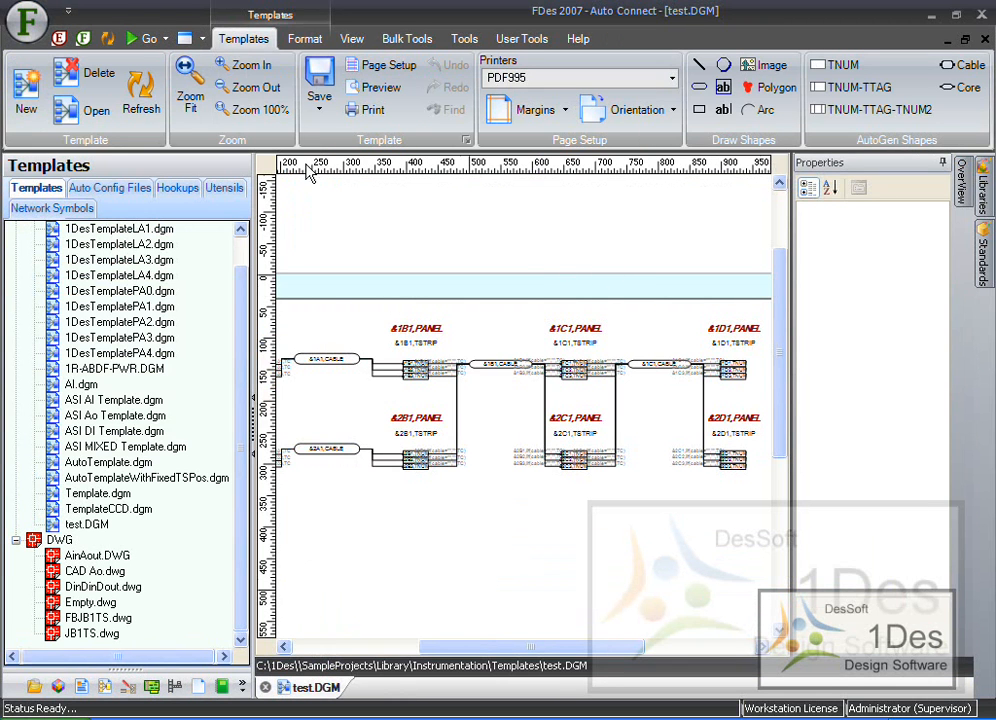
- Open the Documents module and set document 300-F-01's document type to DGM DesSoft Drawing
{"action": "left_click", "coordinate": [147, 39]}
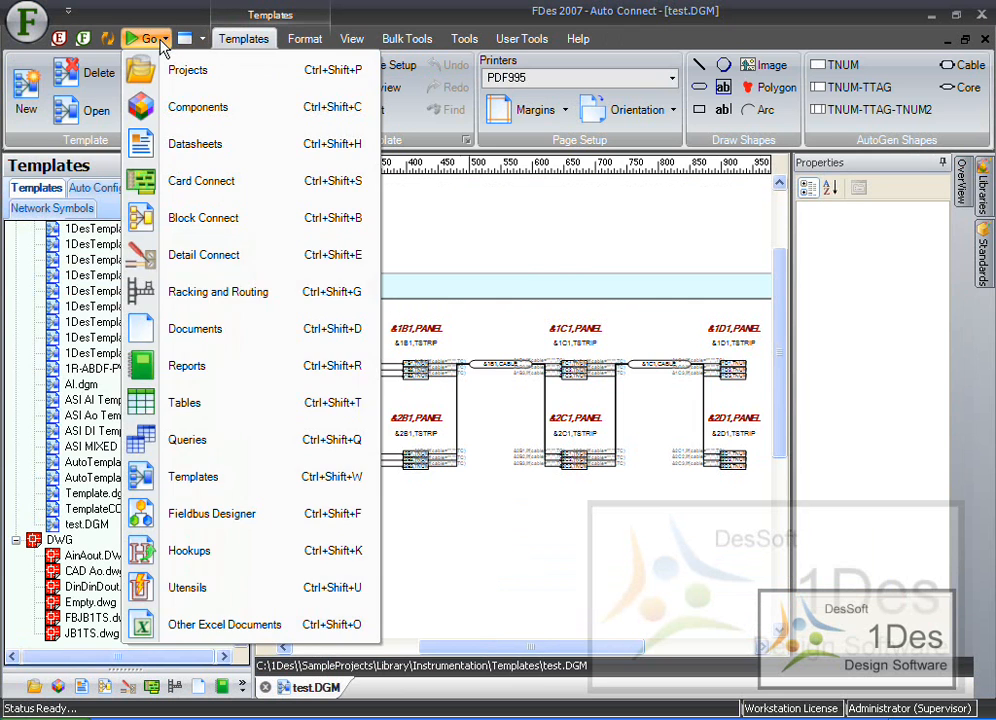
{"action": "left_click", "coordinate": [193, 340]}
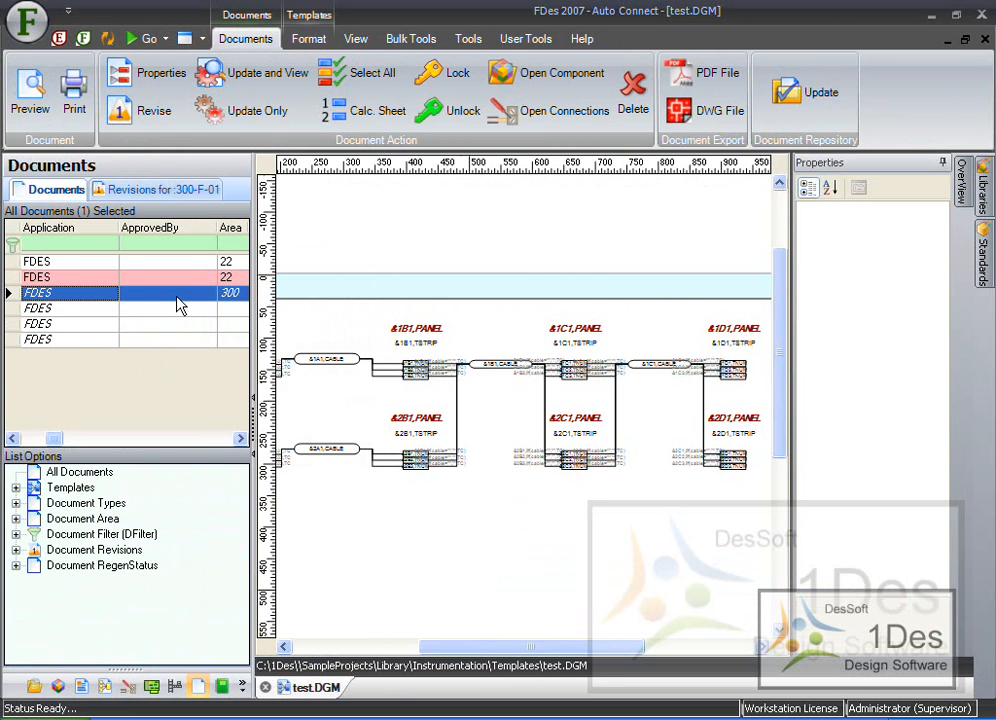
{"action": "left_click", "coordinate": [150, 80]}
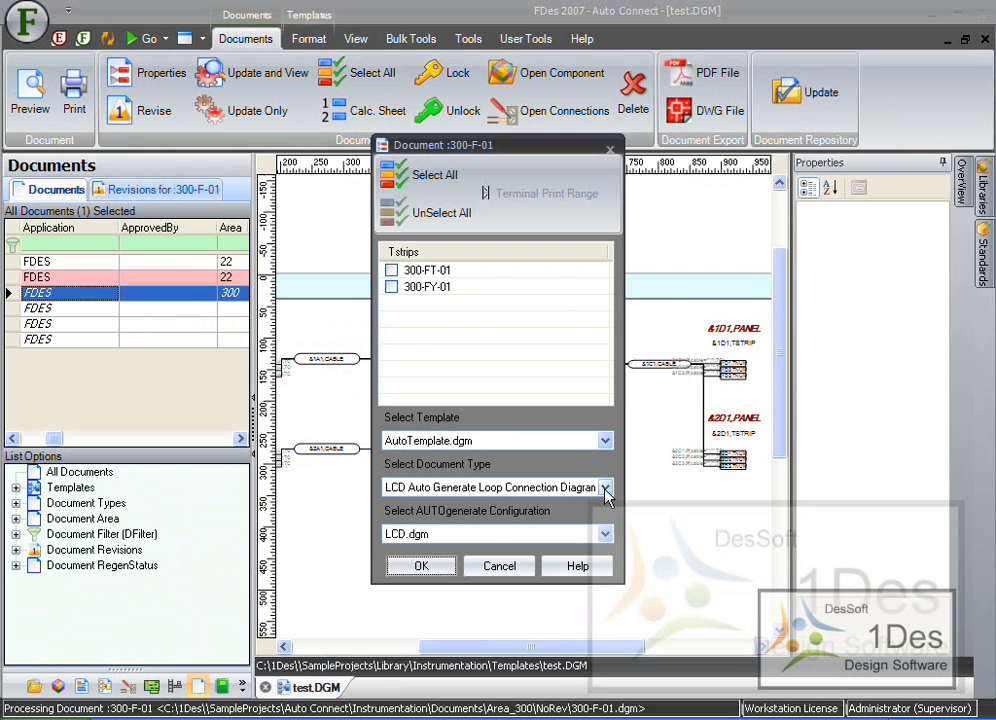
{"action": "left_click", "coordinate": [605, 488]}
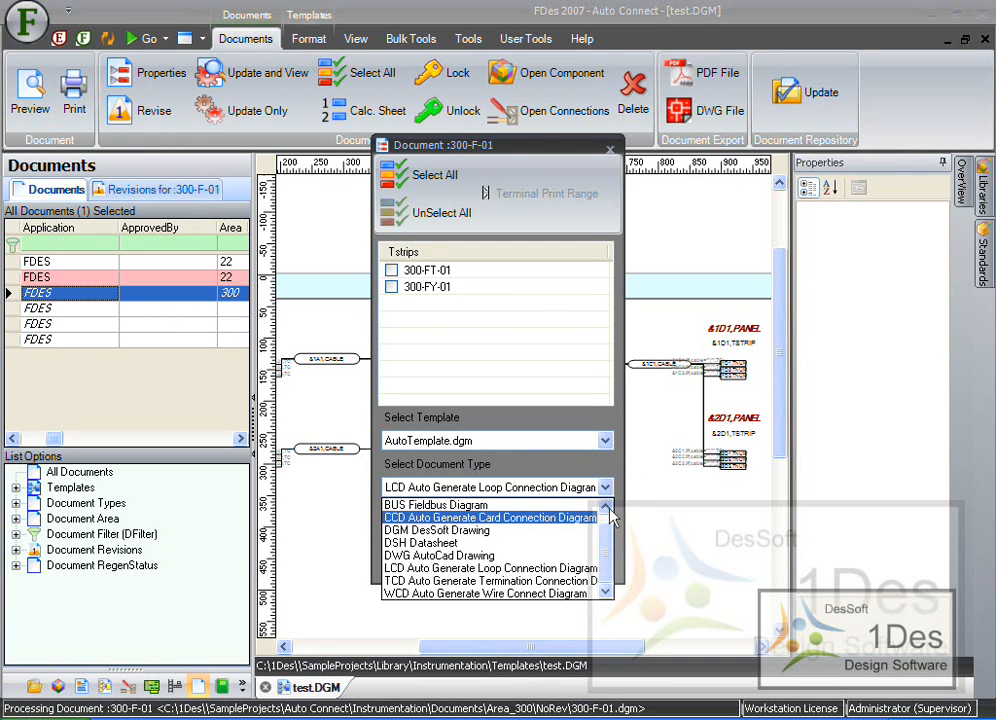
{"action": "left_click", "coordinate": [589, 581]}
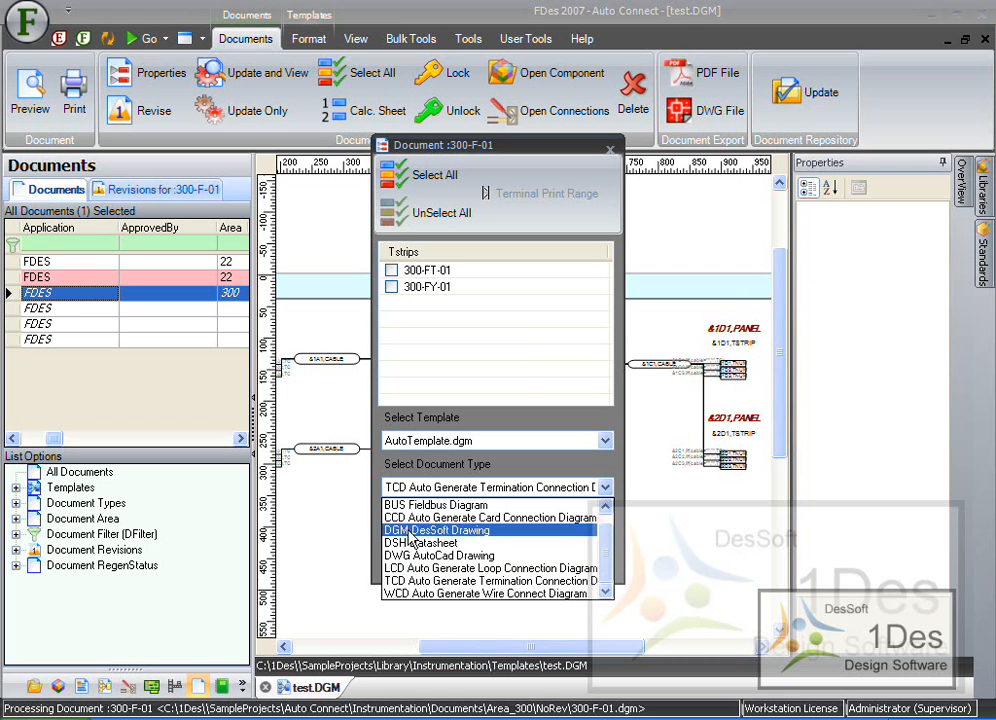
{"action": "left_click", "coordinate": [468, 536]}
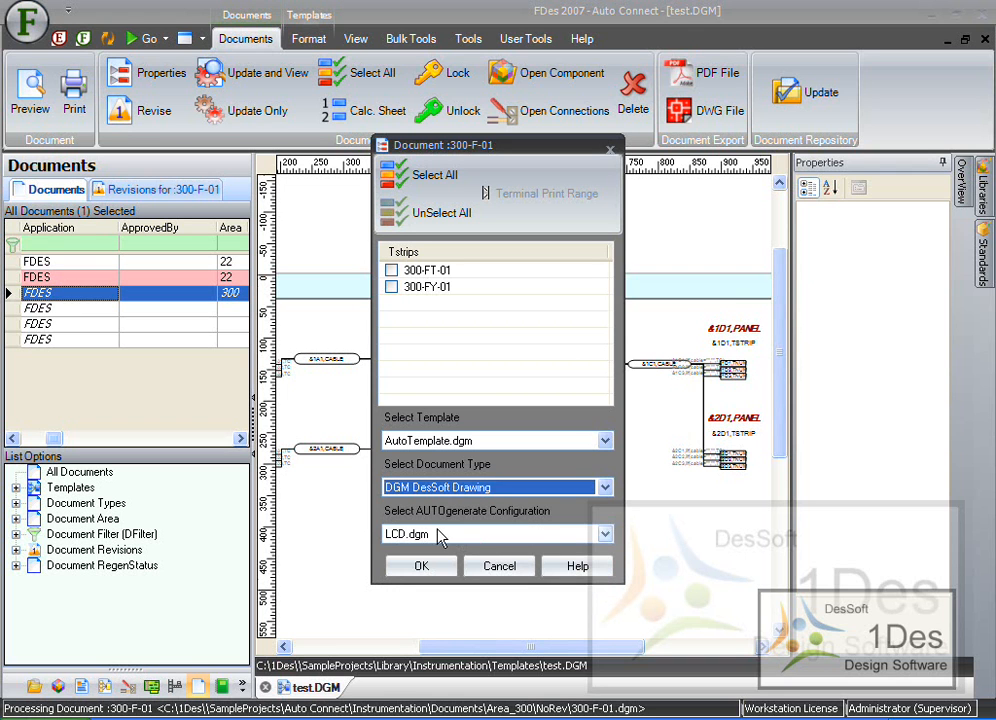
- Select test.DGM as the document's template and apply the document properties
{"action": "left_click", "coordinate": [604, 540]}
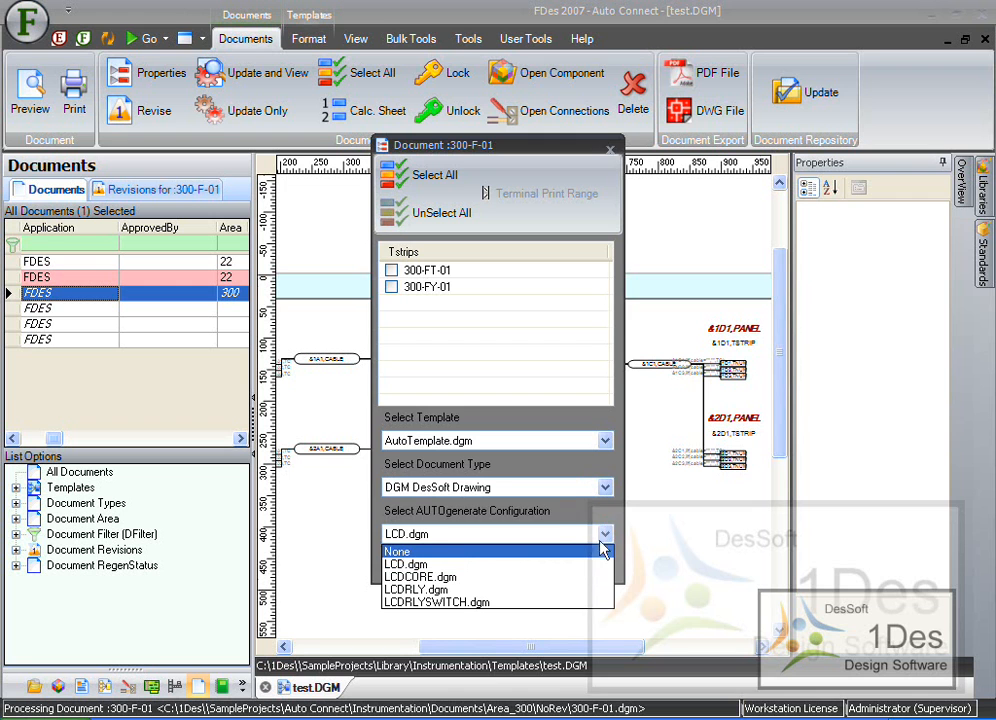
{"action": "left_click", "coordinate": [604, 534]}
{"action": "left_click", "coordinate": [402, 575]}
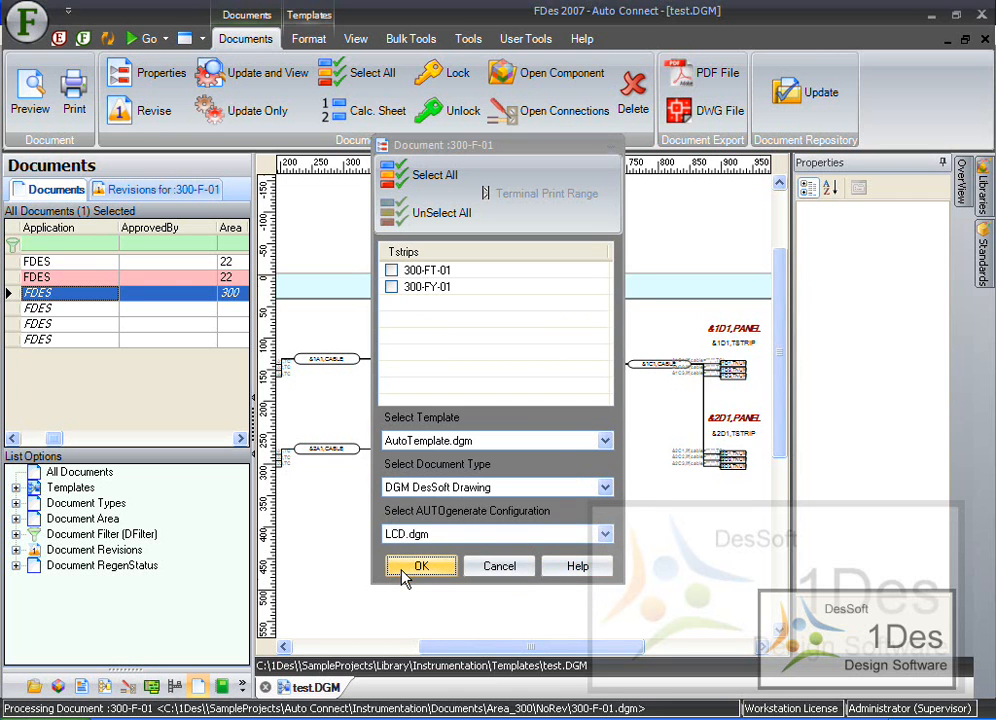
{"action": "left_click", "coordinate": [604, 440]}
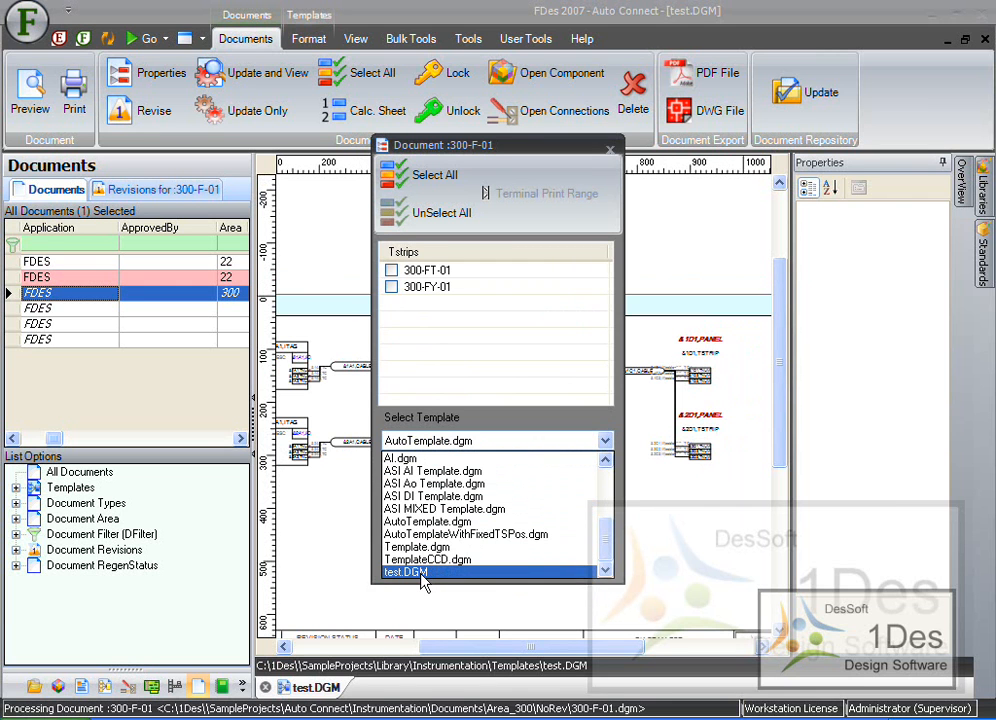
{"action": "left_click", "coordinate": [420, 573]}
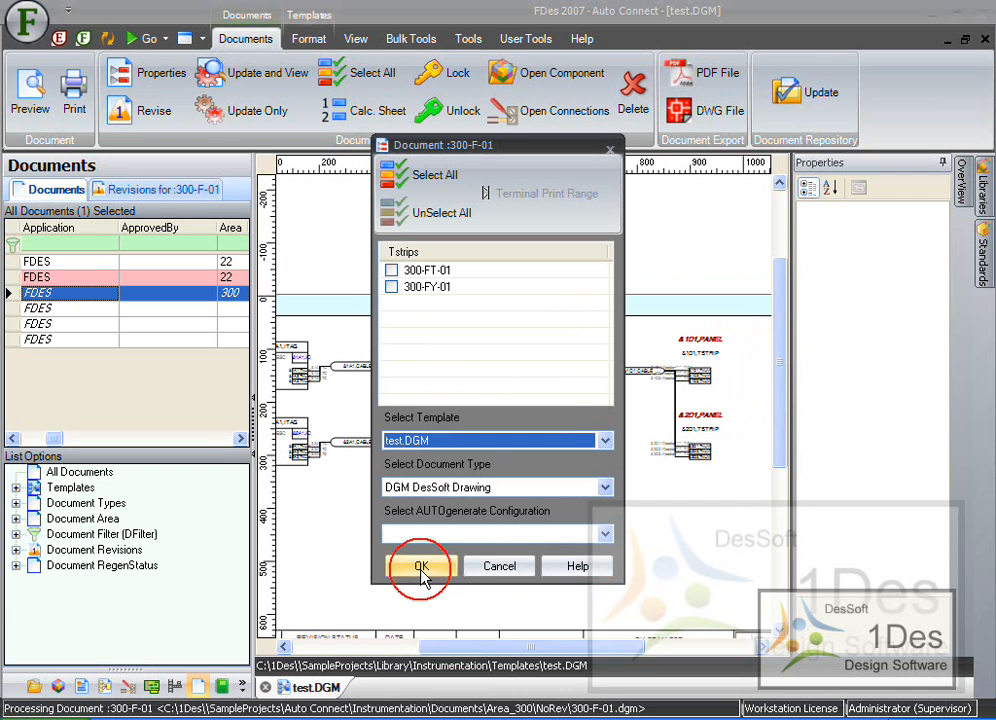
{"action": "left_click", "coordinate": [428, 566]}
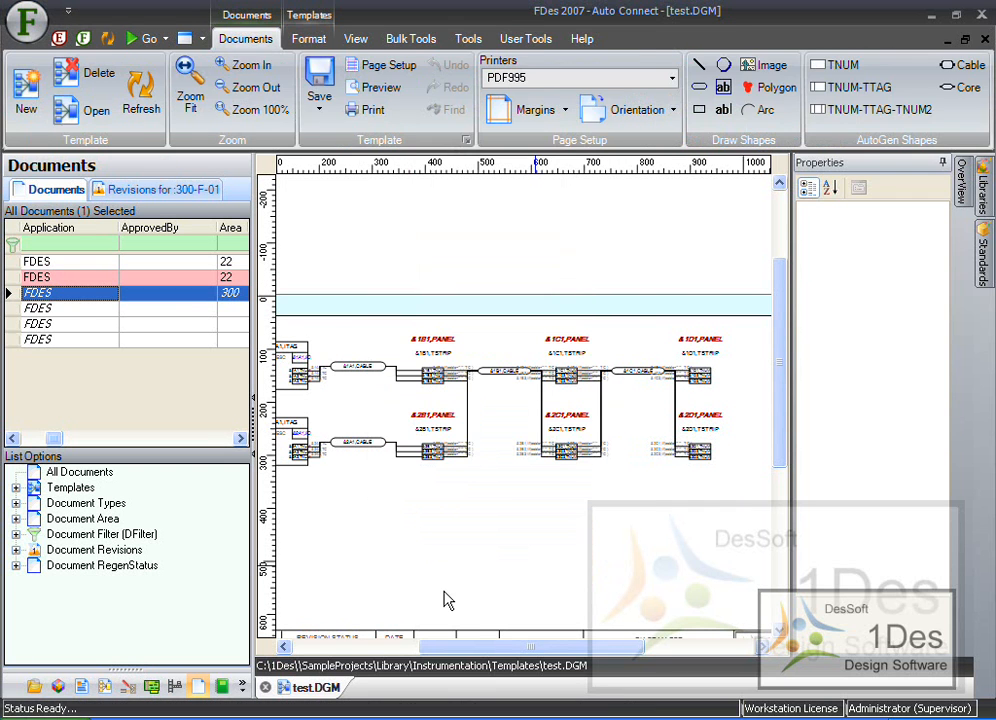
- Update and view document 300-F-01 to generate the drawing from the new template
{"action": "left_click", "coordinate": [72, 300]}
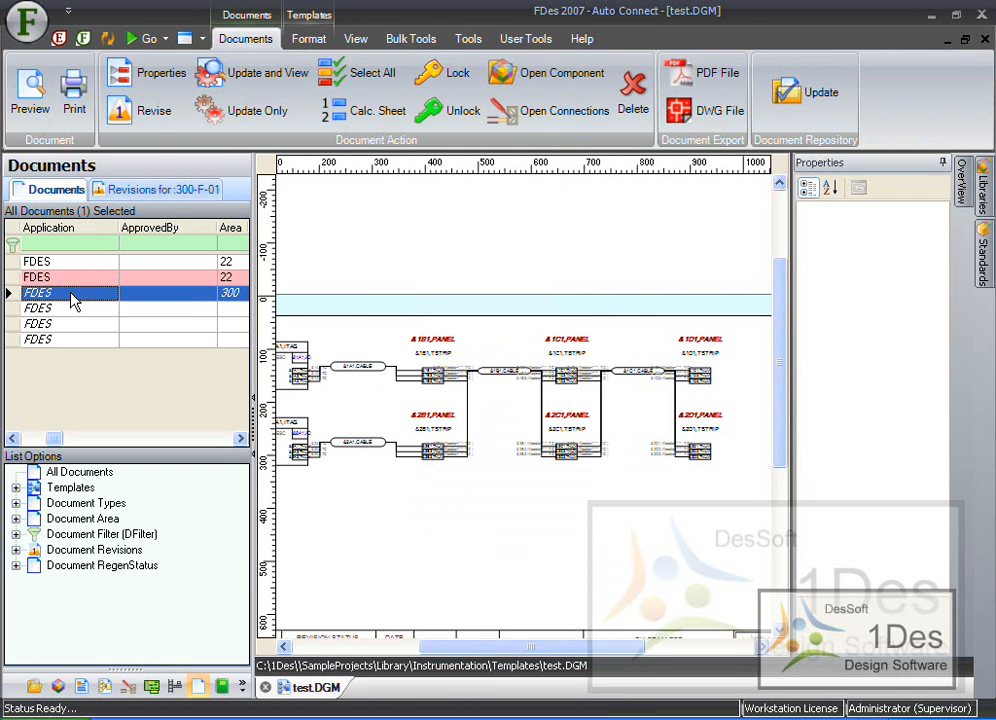
{"action": "left_click", "coordinate": [292, 76]}
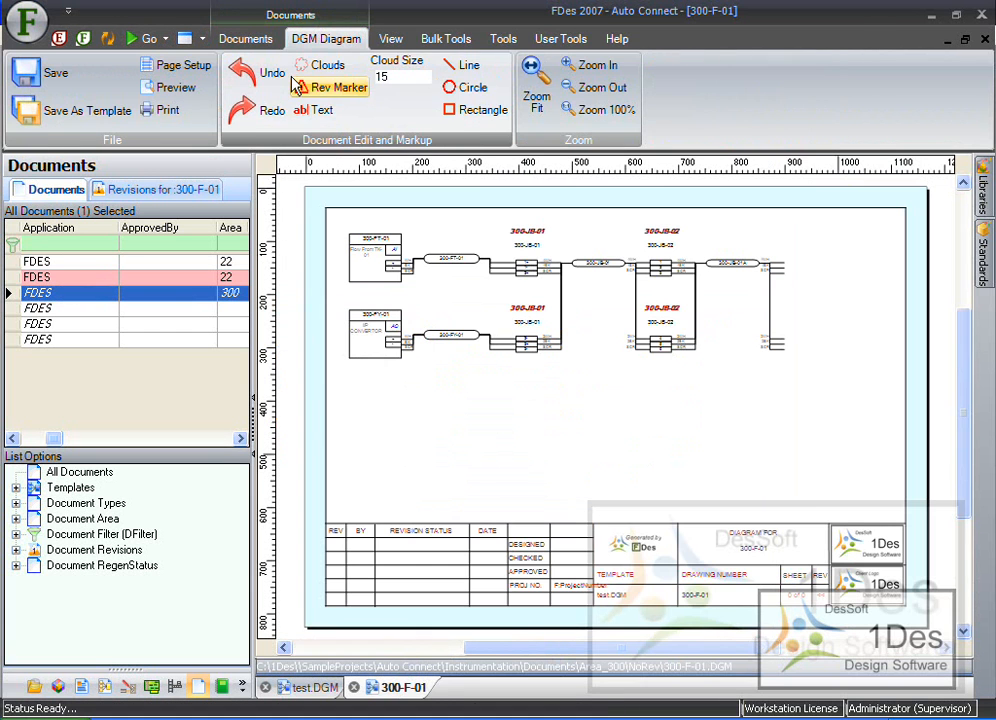
{"action": "scroll", "coordinate": [379, 230], "scroll_direction": "up", "scroll_amount": 6}
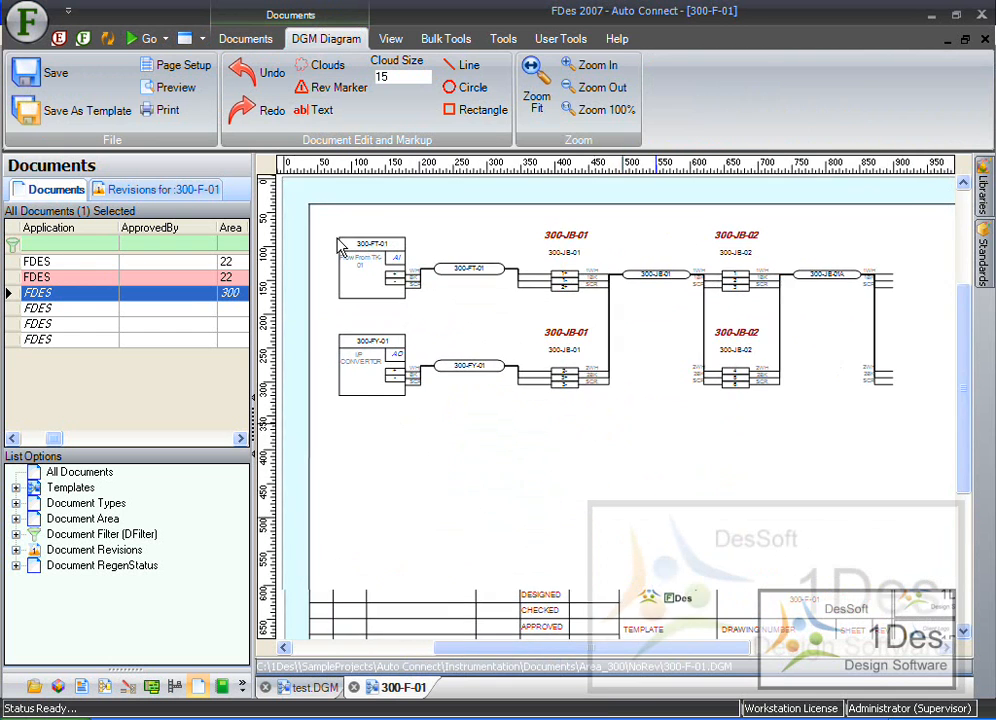
{"action": "scroll", "coordinate": [296, 253], "scroll_direction": "down", "scroll_amount": 3}
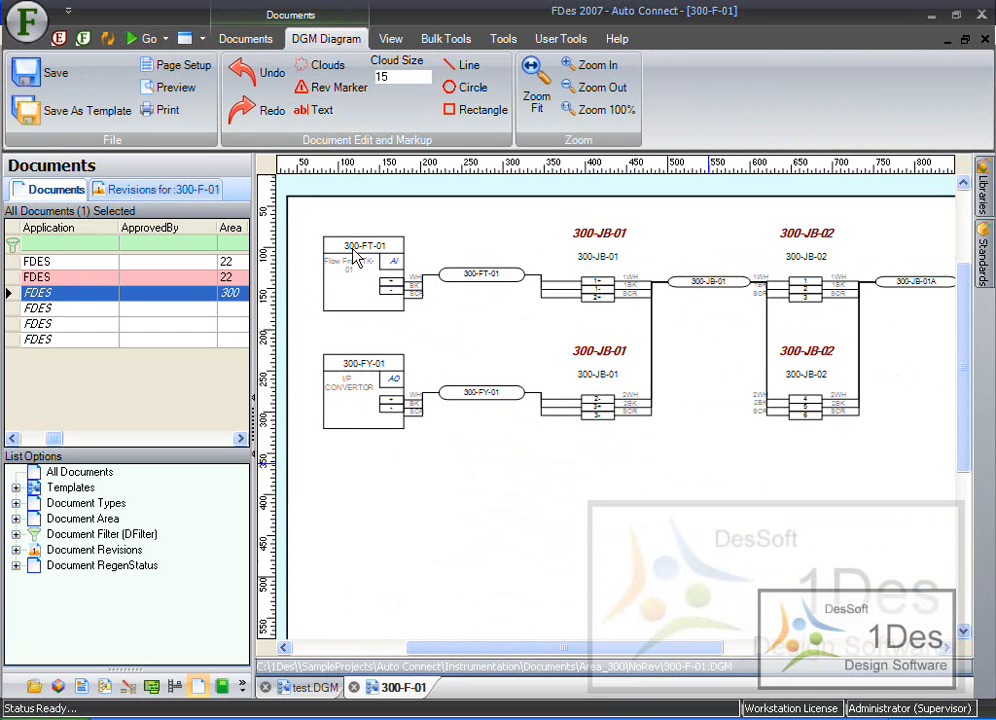